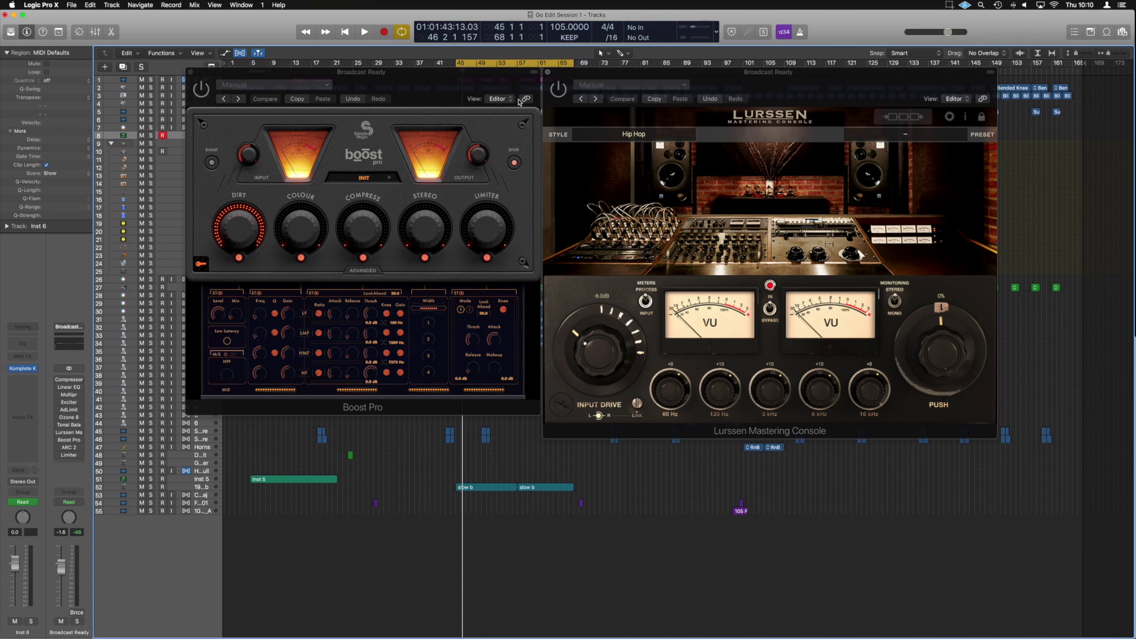
- Close the Lurssen Mastering Console window and centre the Boost Pro window, collapsing and reopening its advanced section
left_click(548, 72)
left_click_drag(411, 82, 612, 92)
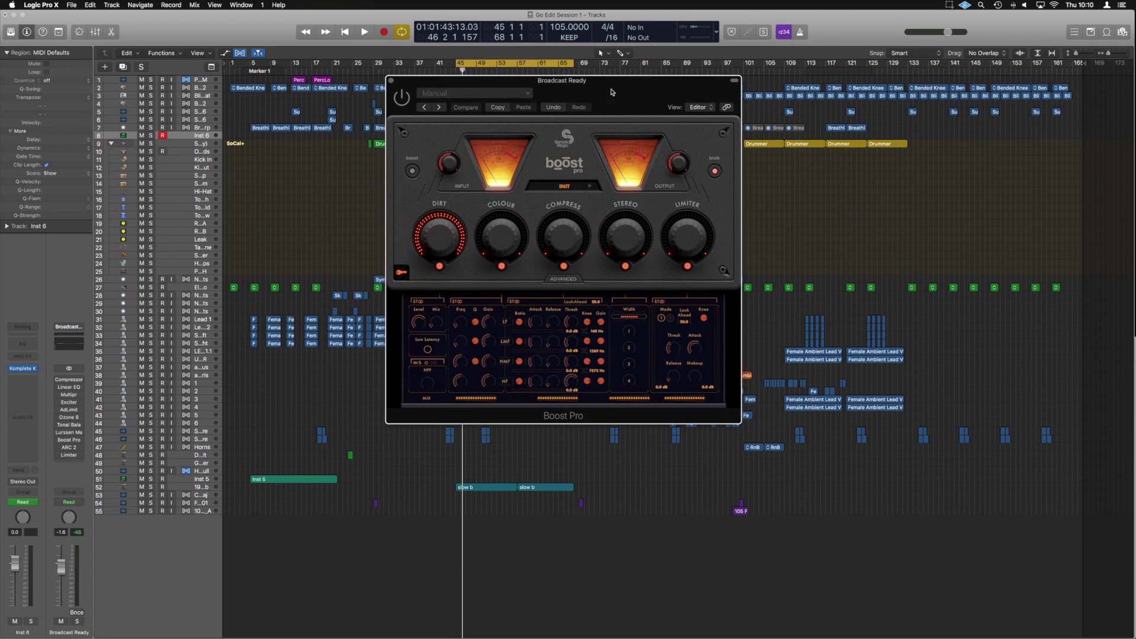
left_click(565, 280)
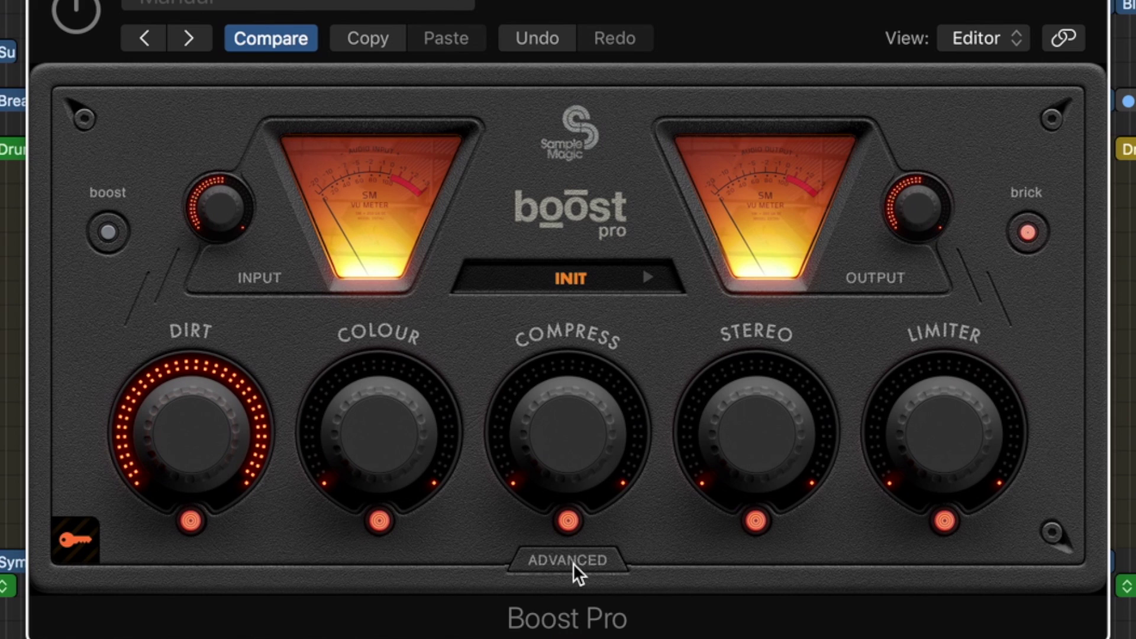
mouse_move(937, 452)
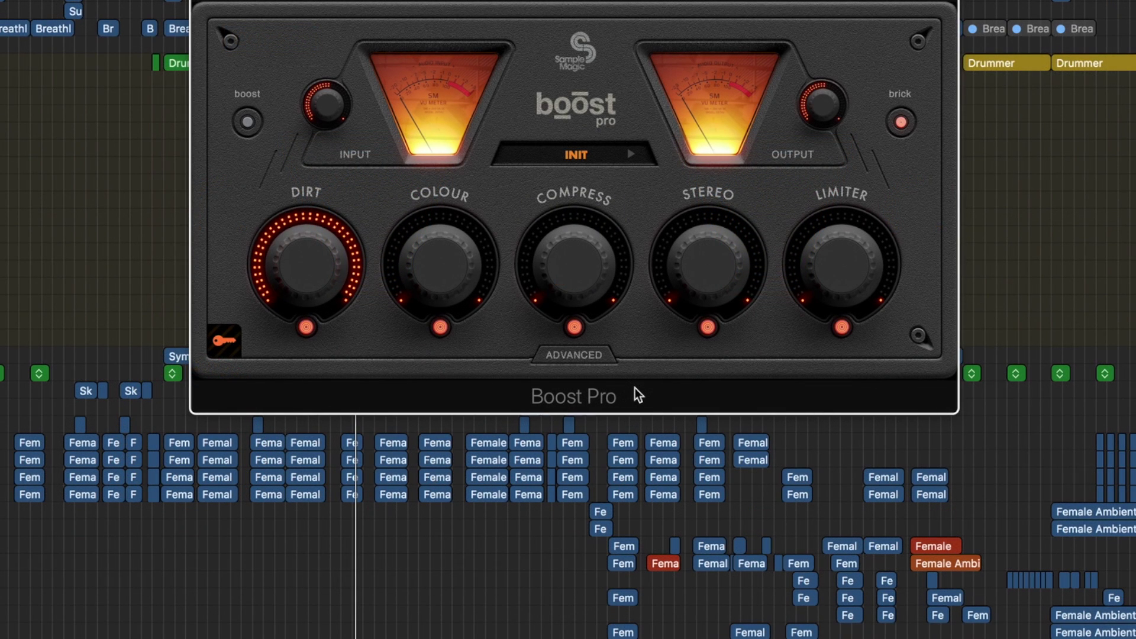
left_click(570, 362)
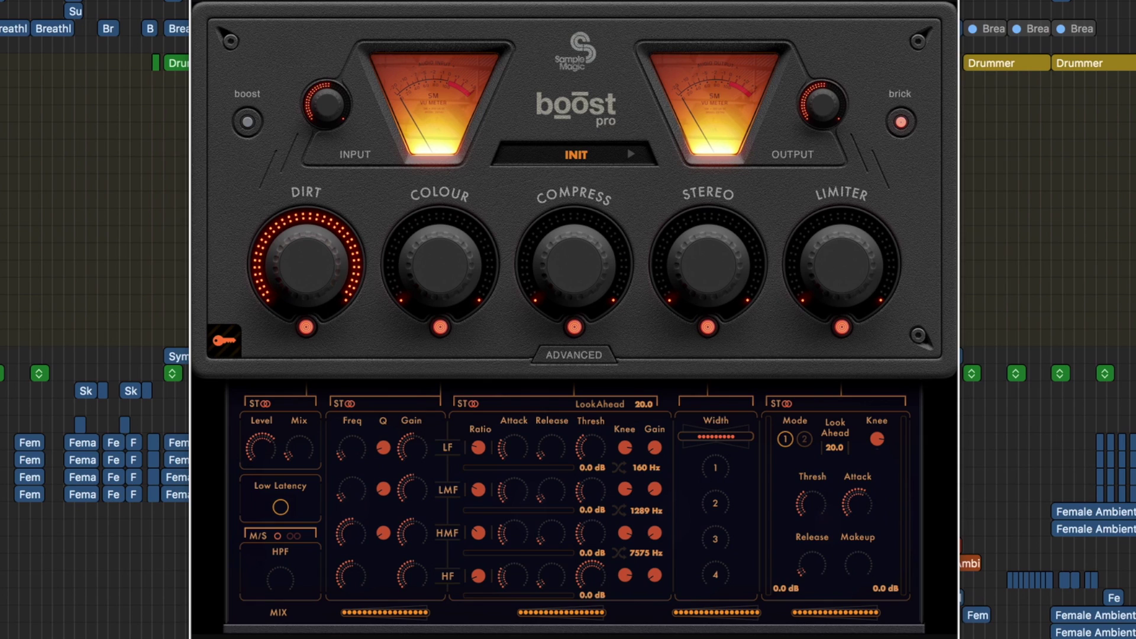
- Lower Dirt to zero, and try raising Dirt and Colour before returning both to zero
left_click_drag(299, 269, 301, 320)
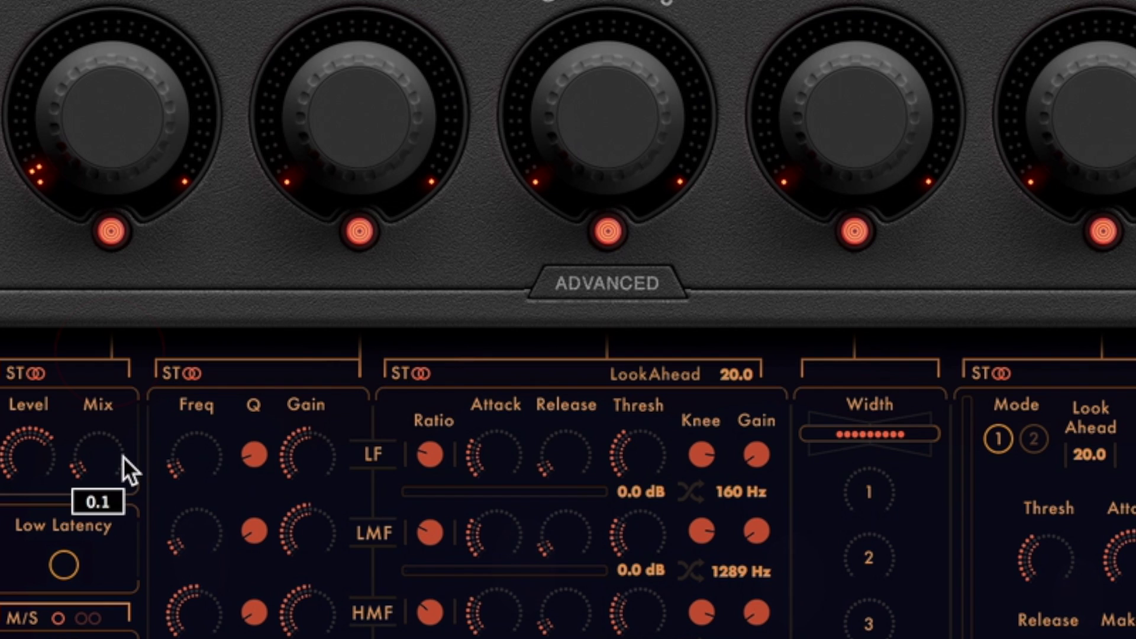
left_click_drag(122, 153, 117, 203)
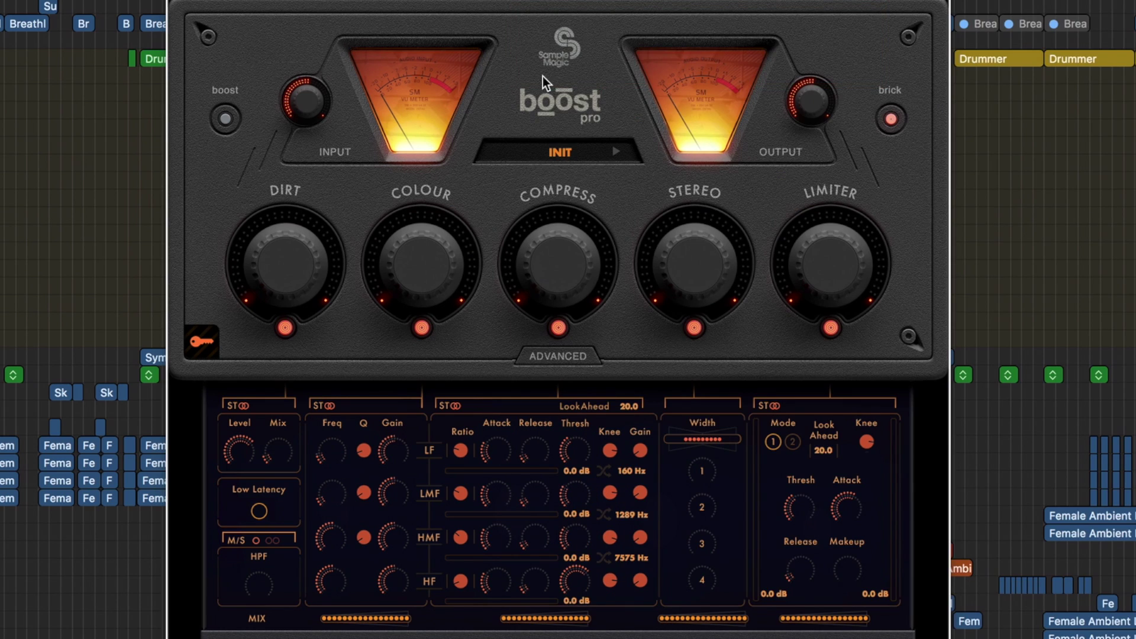
left_click_drag(275, 260, 273, 112)
left_click_drag(427, 274, 418, 107)
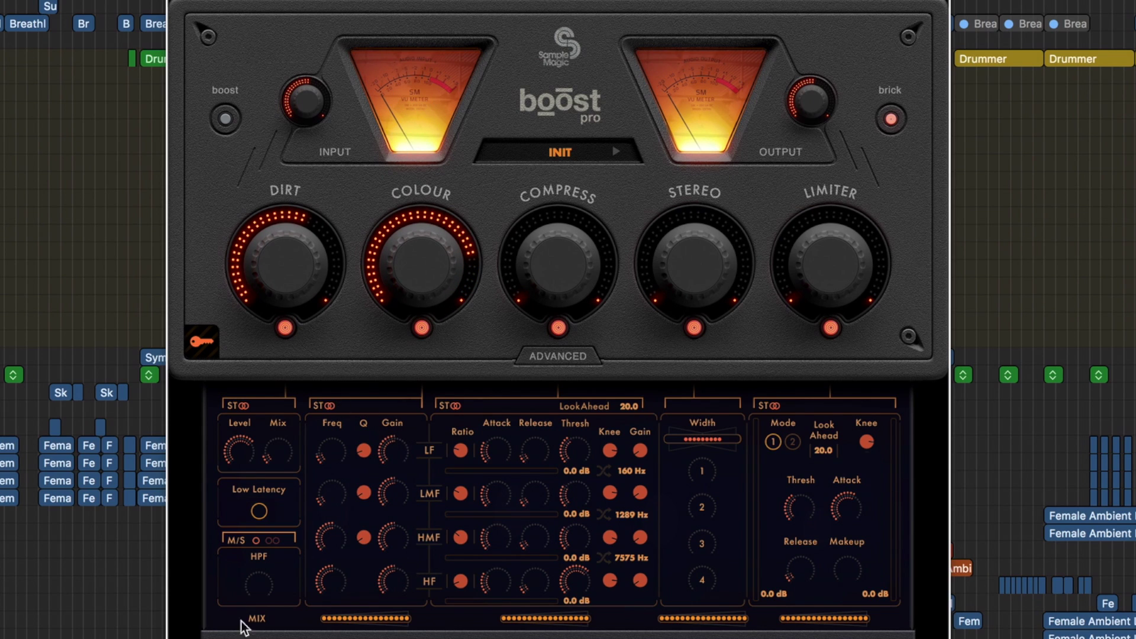
double_click(427, 255)
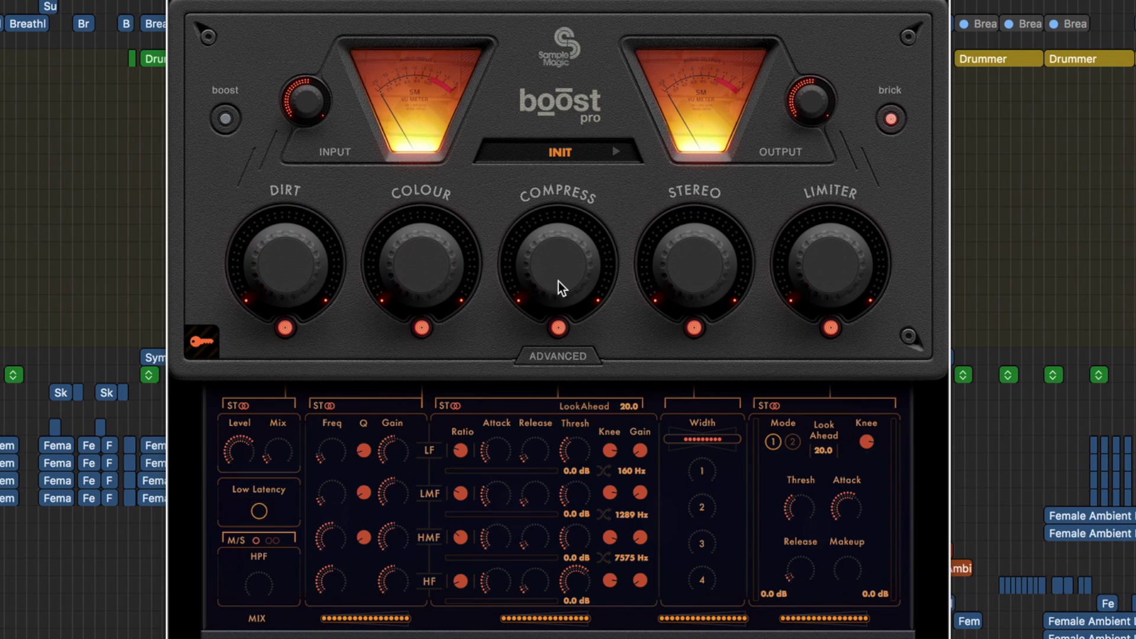
- Try the Stereo amount at maximum and at about 72.5, and return it to 0
left_click_drag(565, 286, 570, 331)
left_click_drag(689, 278, 712, 108)
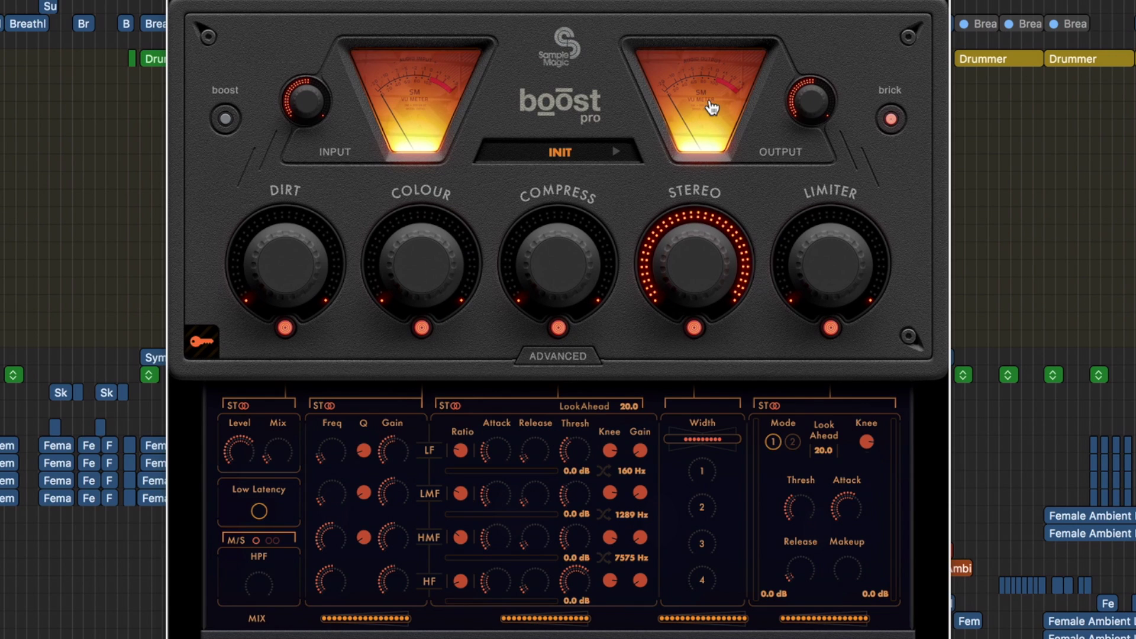
left_click_drag(709, 224, 762, 372)
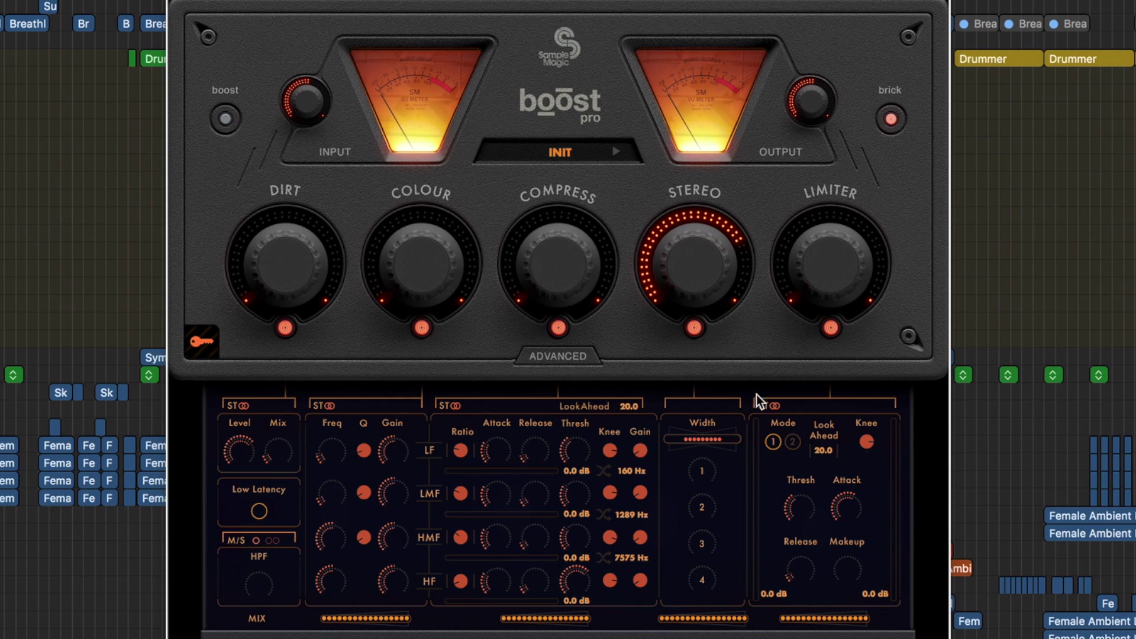
left_click(705, 493)
mouse_move(690, 595)
mouse_move(816, 282)
left_mouse_down()
mouse_move(783, 21)
mouse_move(801, 299)
left_mouse_up()
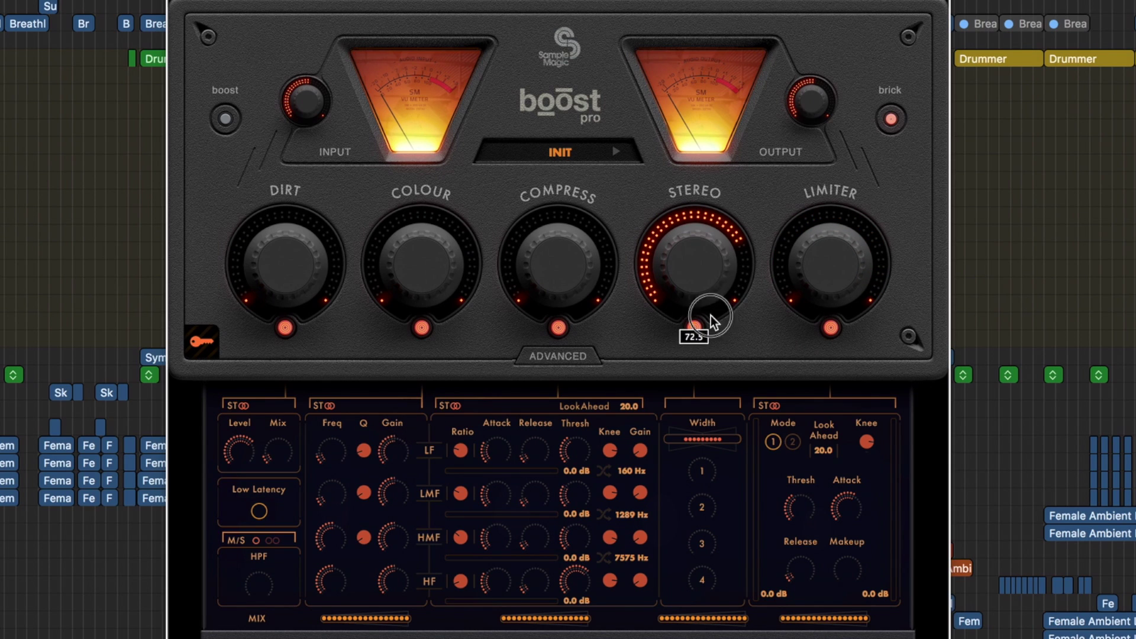
left_click_drag(707, 319, 720, 490)
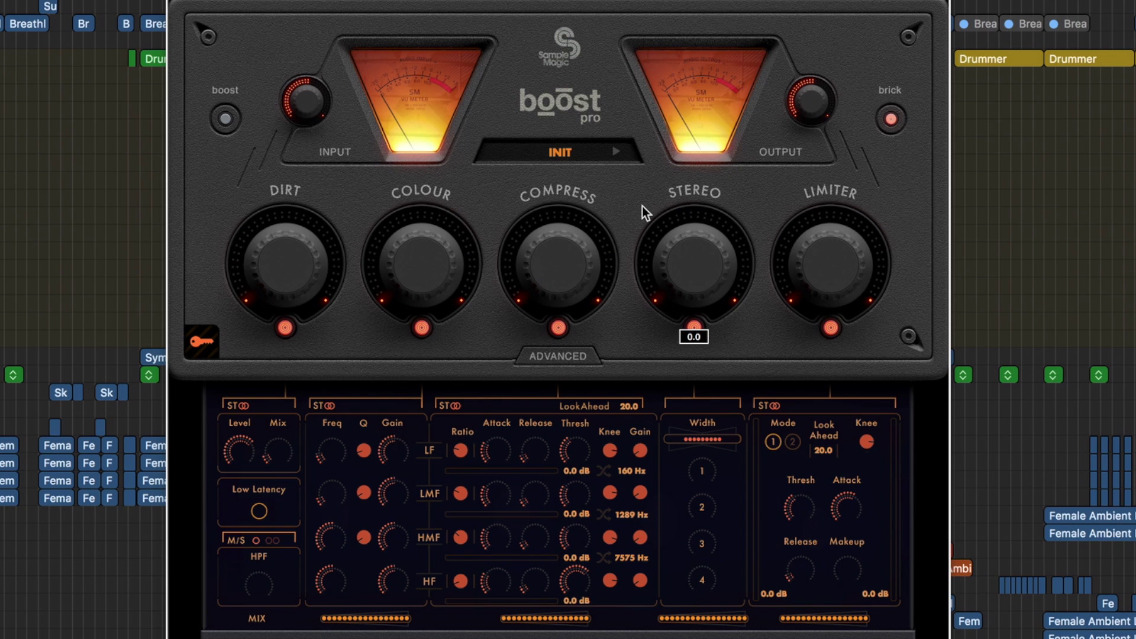
- Load the Valve Warmth preset from the Electronic category and close the preset browser
left_click(607, 154)
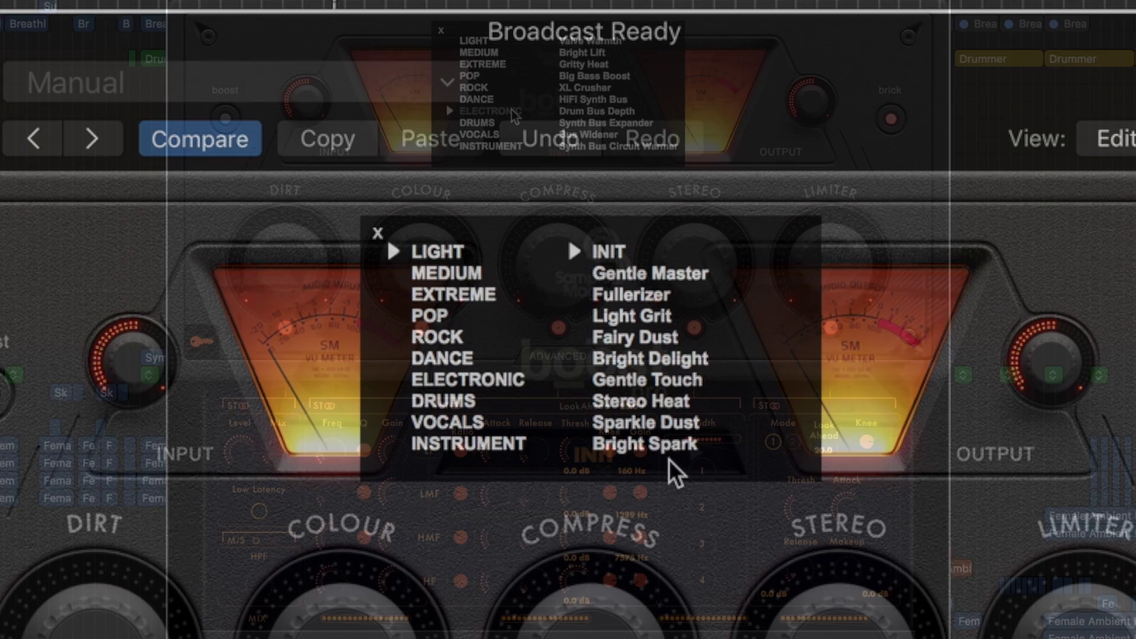
left_click(467, 379)
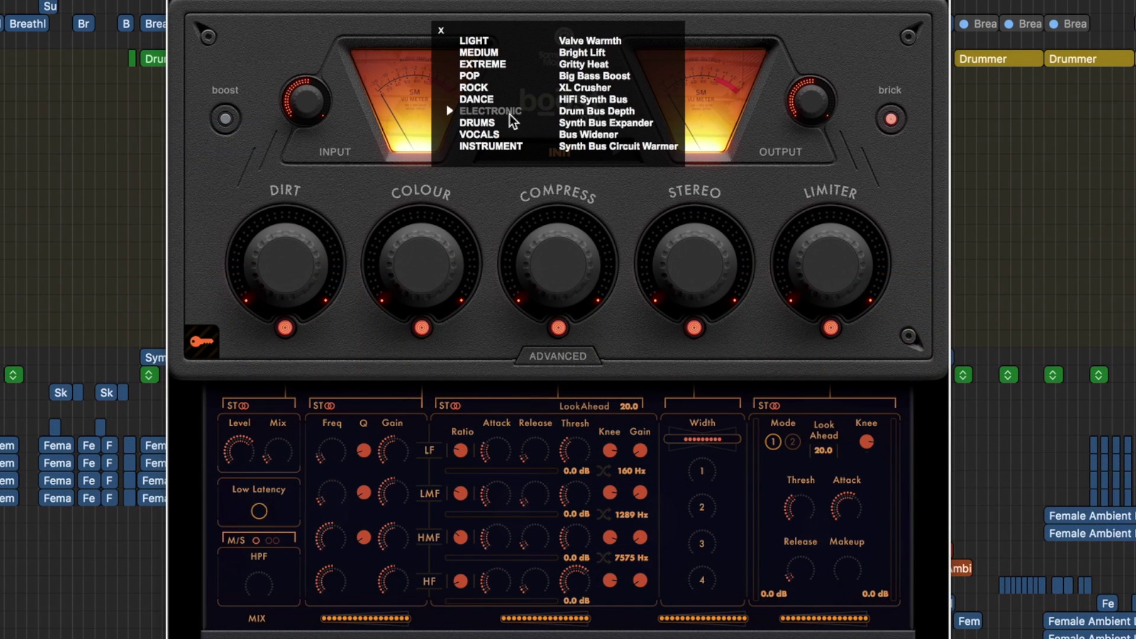
left_click(616, 41)
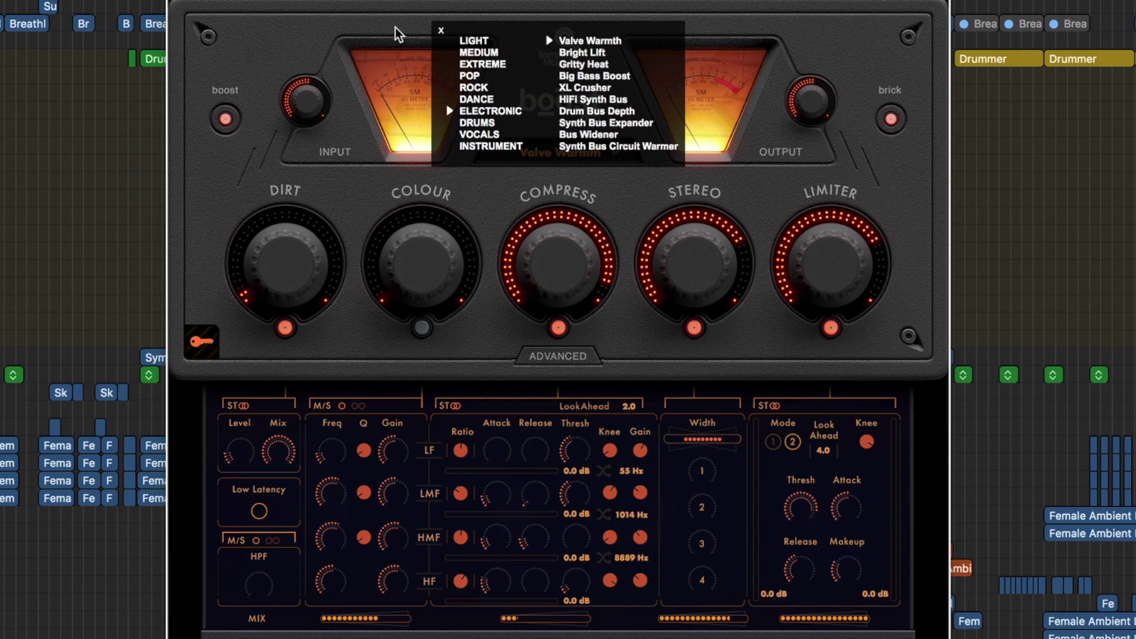
left_click(441, 30)
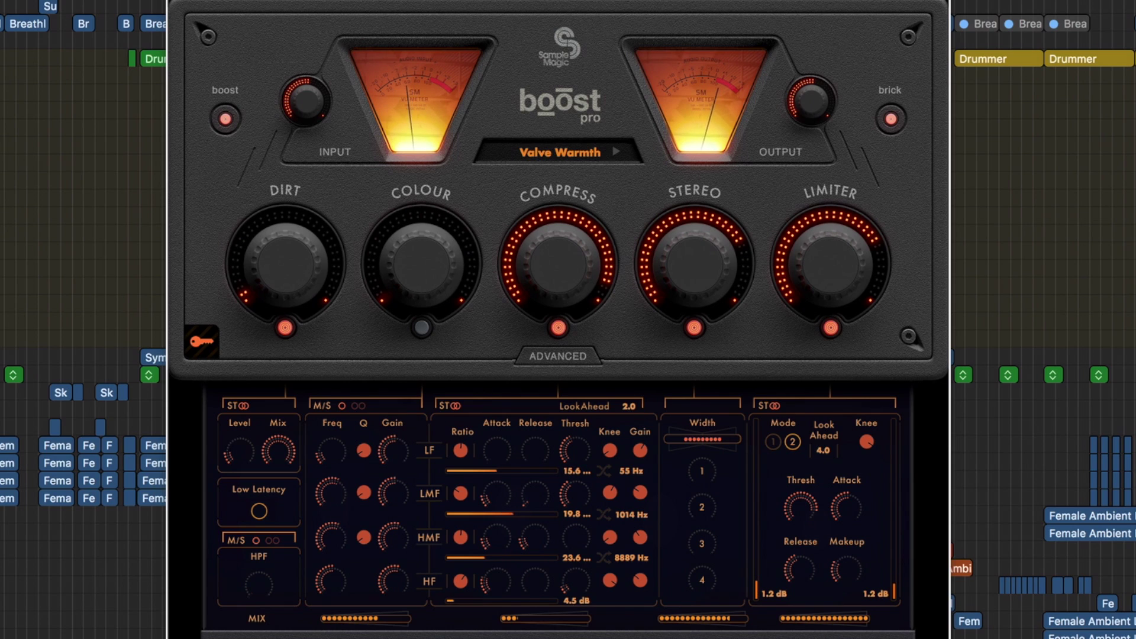
- Raise Dirt and Colour, and play the track with the Compress stage's mix at full
left_click_drag(282, 264, 311, 331)
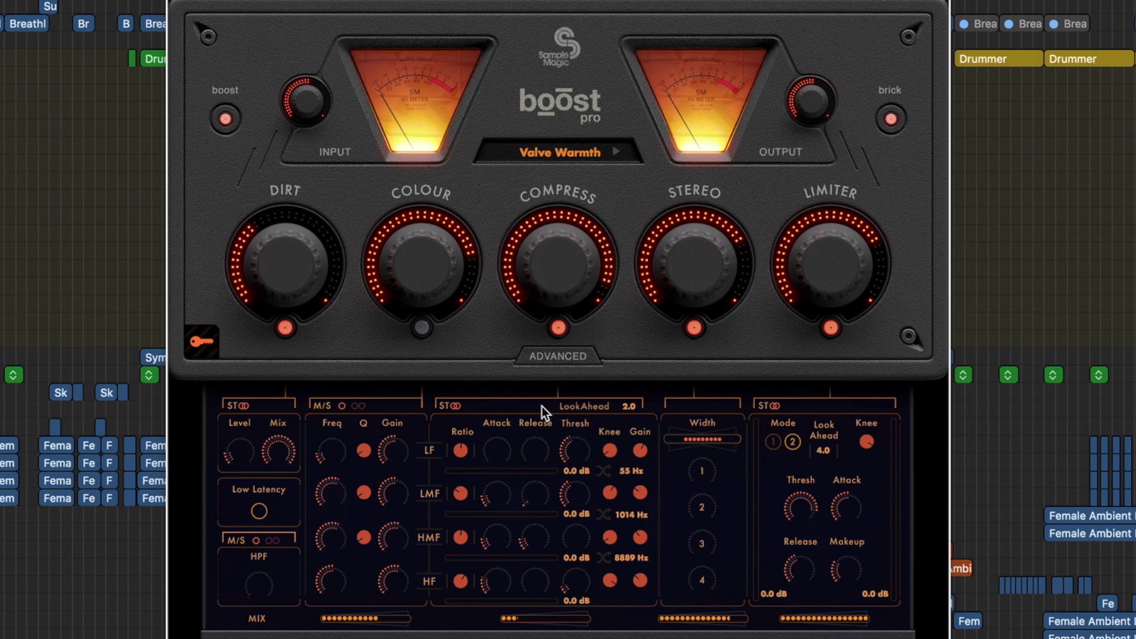
mouse_move(718, 621)
left_click_drag(510, 621, 746, 616)
key("space")
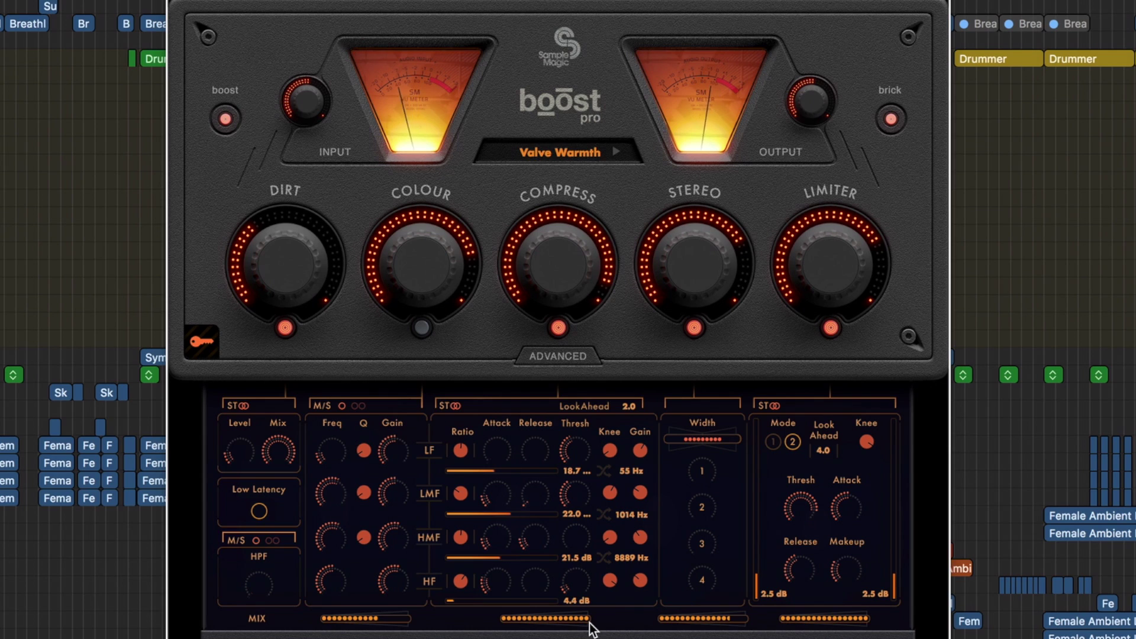
- Lower the mix levels of the Compress and Limiter stages to near minimum during playback
left_click_drag(589, 624, 431, 630)
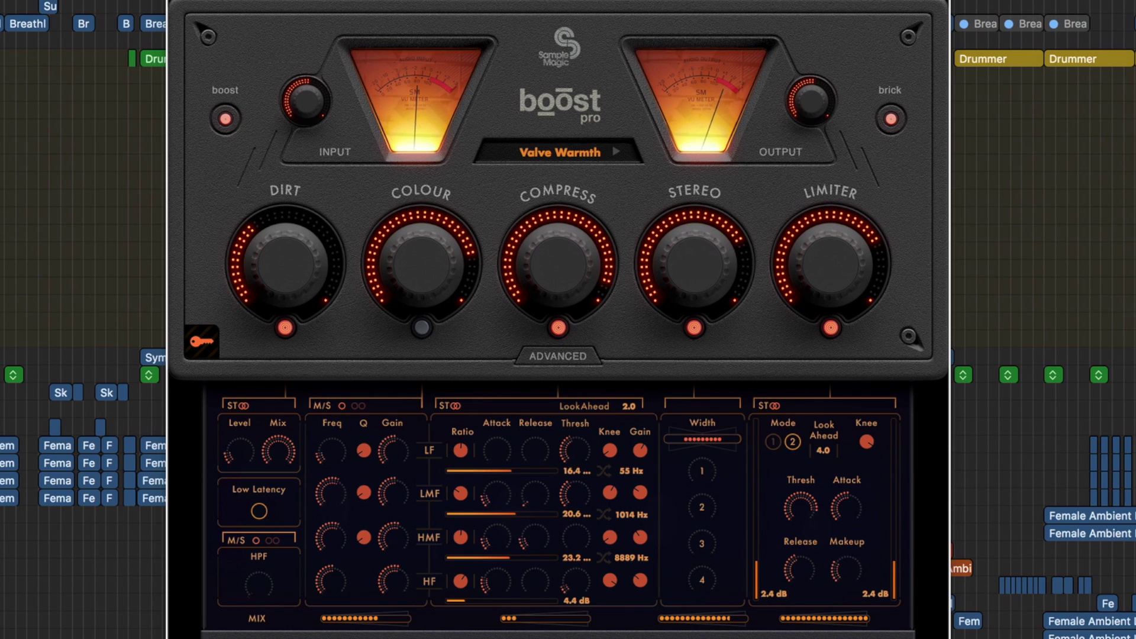
left_click_drag(862, 621, 677, 618)
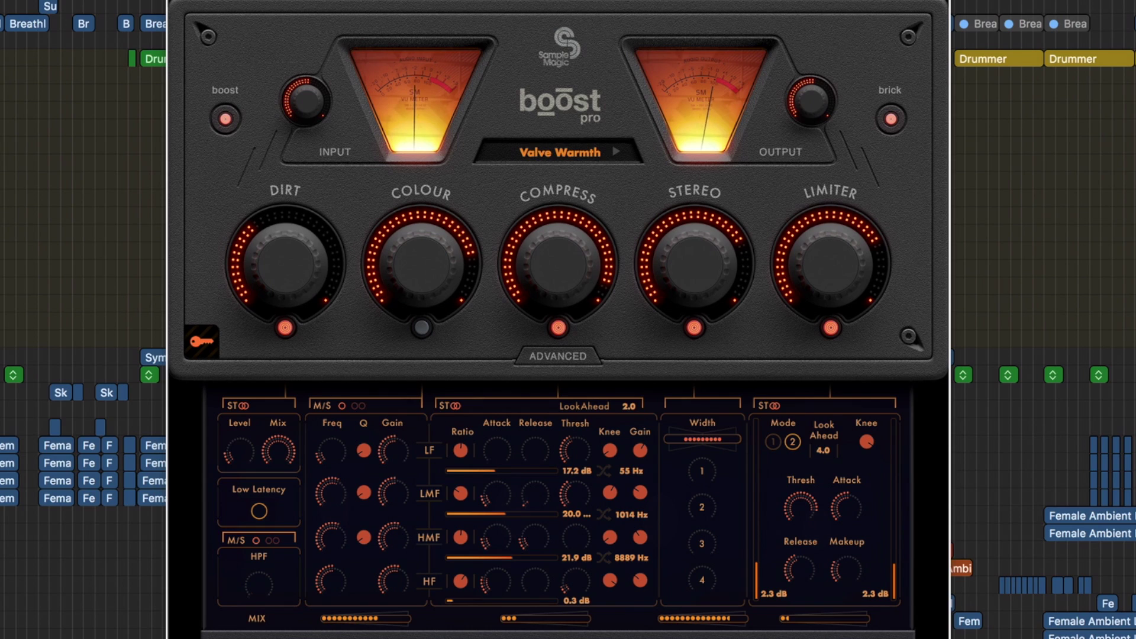
- Compare the sound with Colour on and off, leaving it on, and check its side and mid EQ settings
left_click(422, 335)
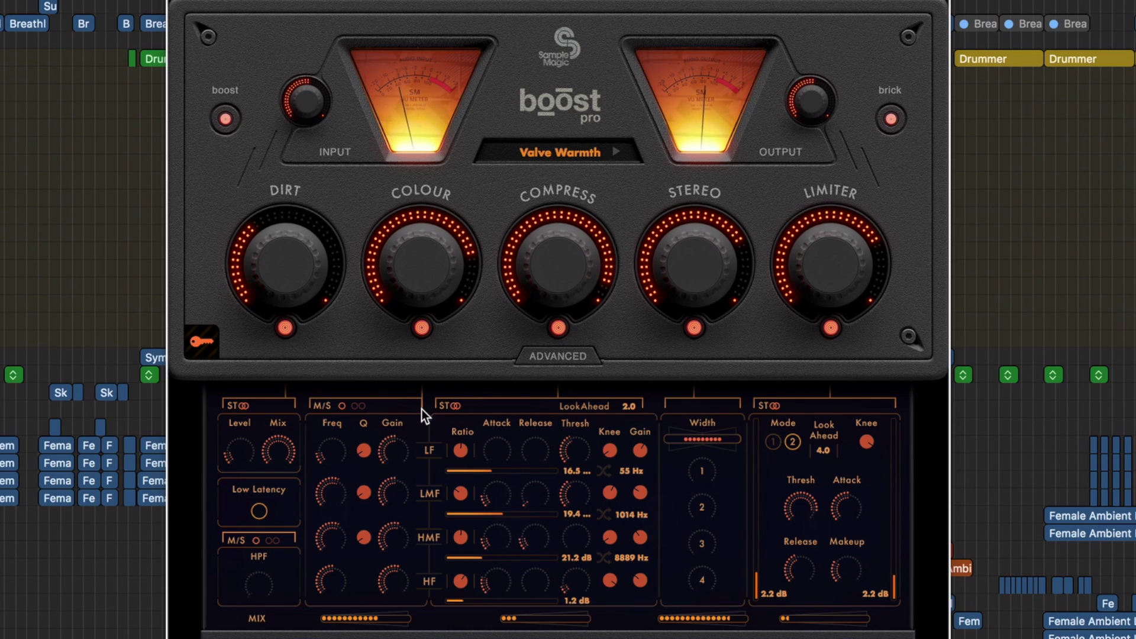
left_click(419, 332)
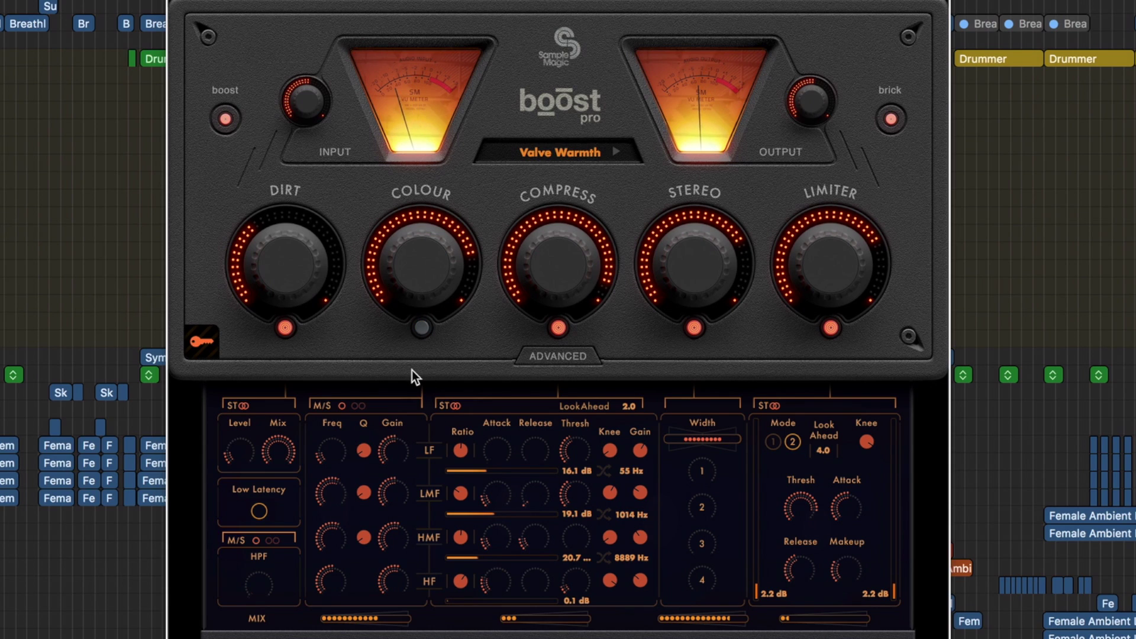
left_click(421, 329)
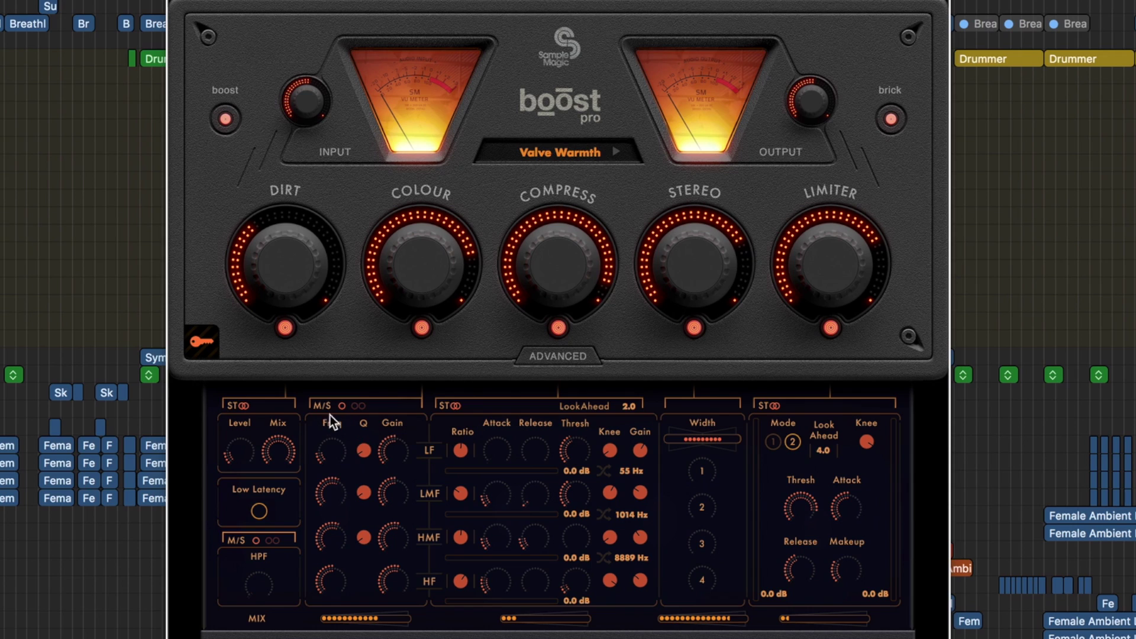
left_click(355, 407)
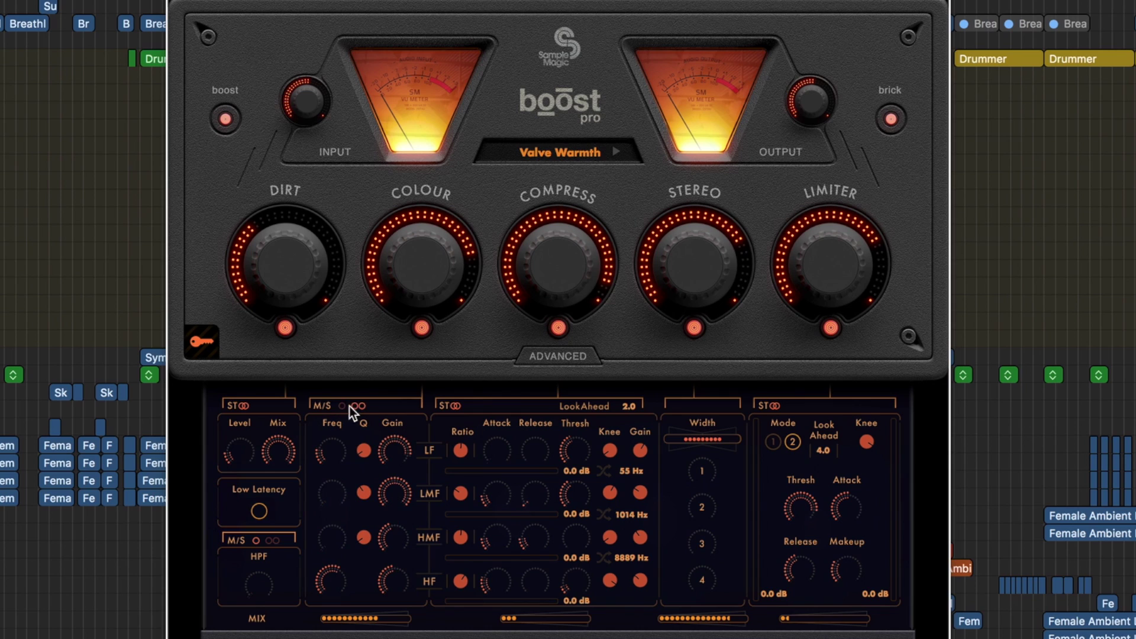
left_click(341, 407)
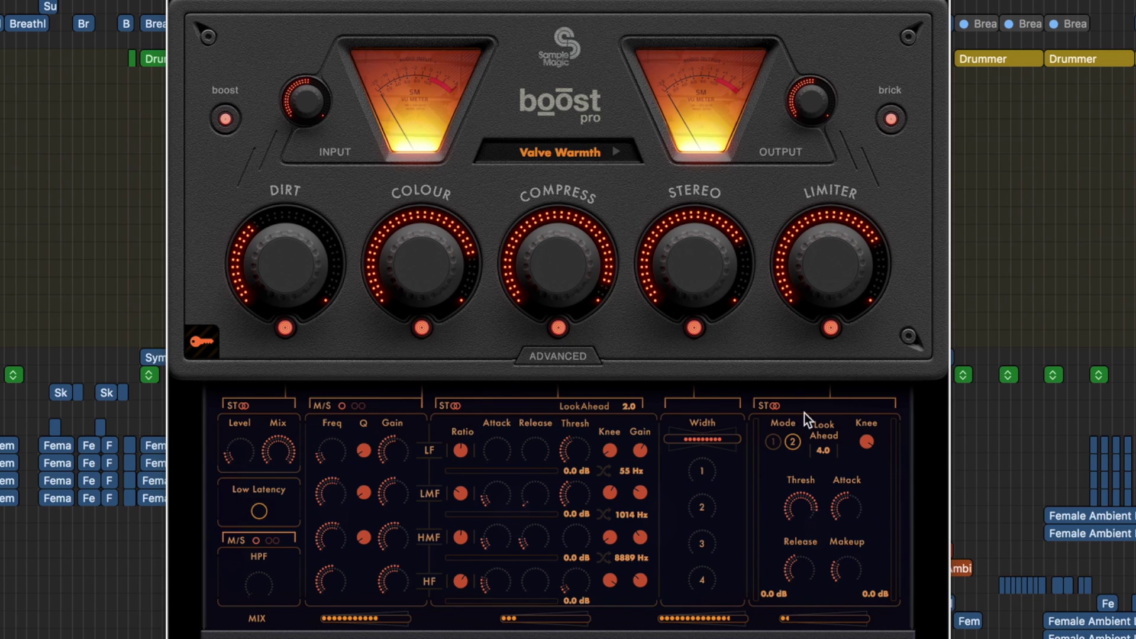
- Turn the Compress, Colour, Dirt, Limiter and Stereo amounts down to zero
mouse_move(724, 278)
left_click_drag(556, 353, 502, 322)
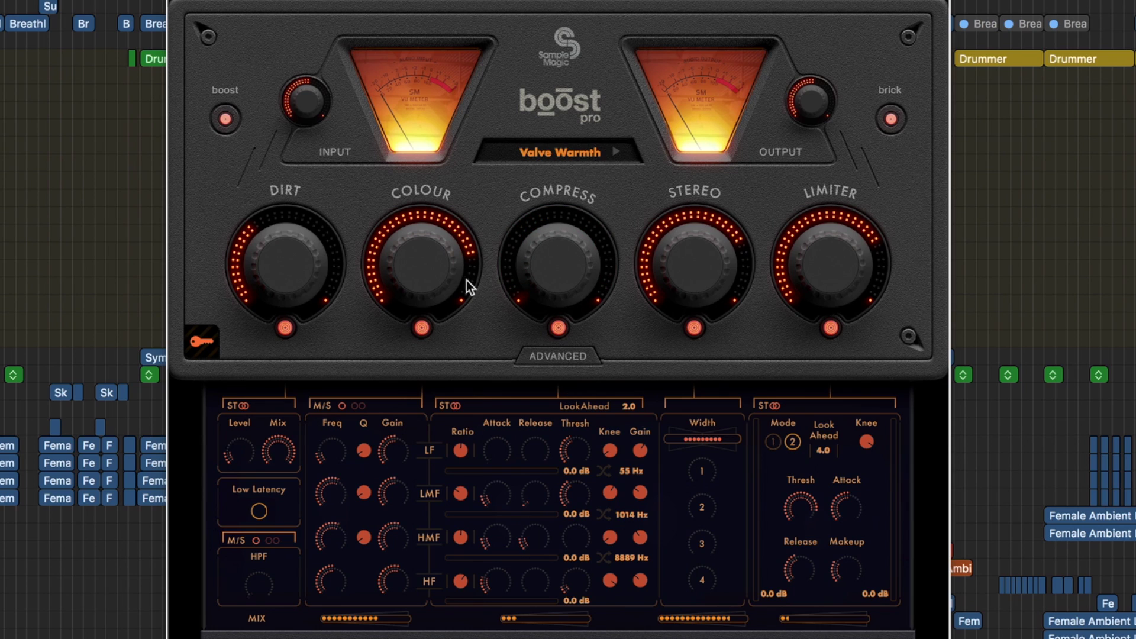
left_click_drag(470, 283, 471, 414)
left_click_drag(290, 256, 297, 570)
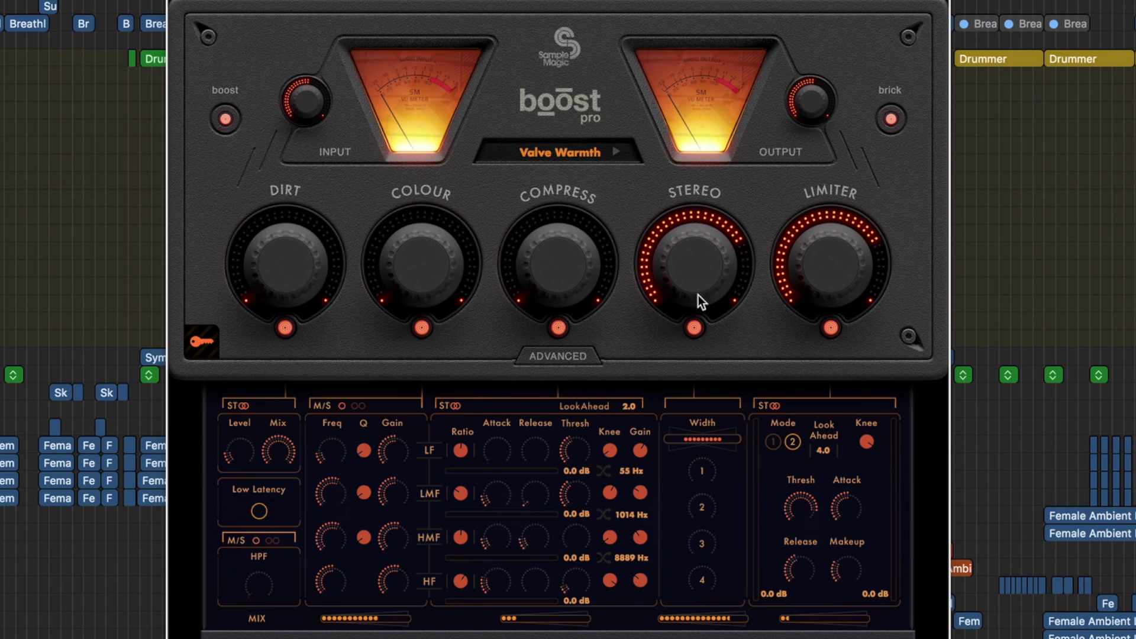
left_click_drag(833, 253, 803, 612)
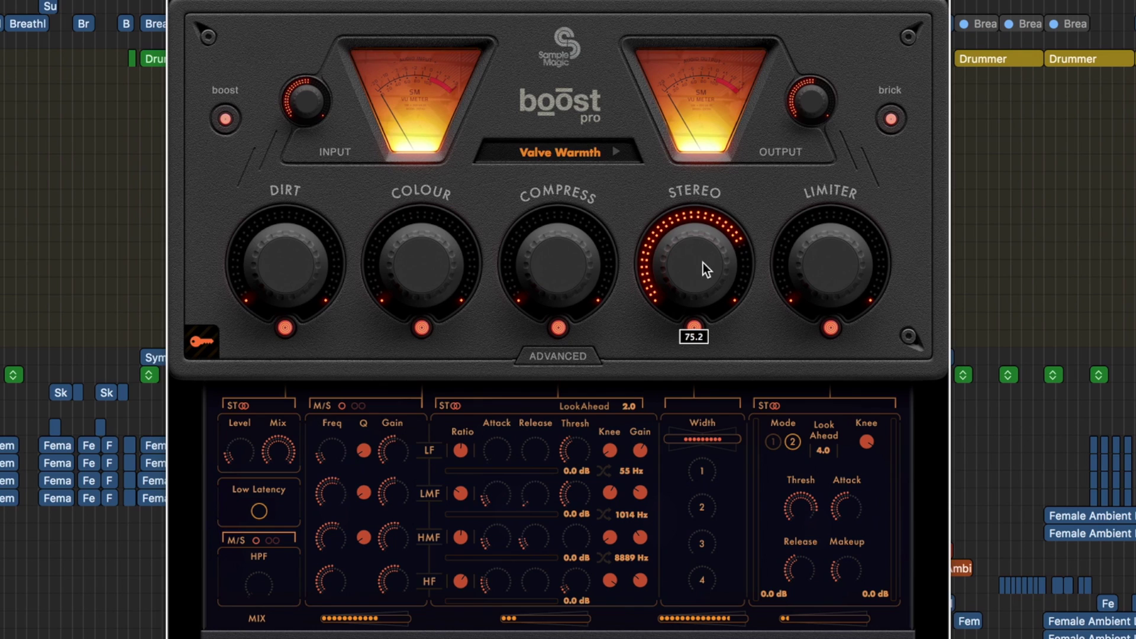
left_click_drag(705, 261, 707, 450)
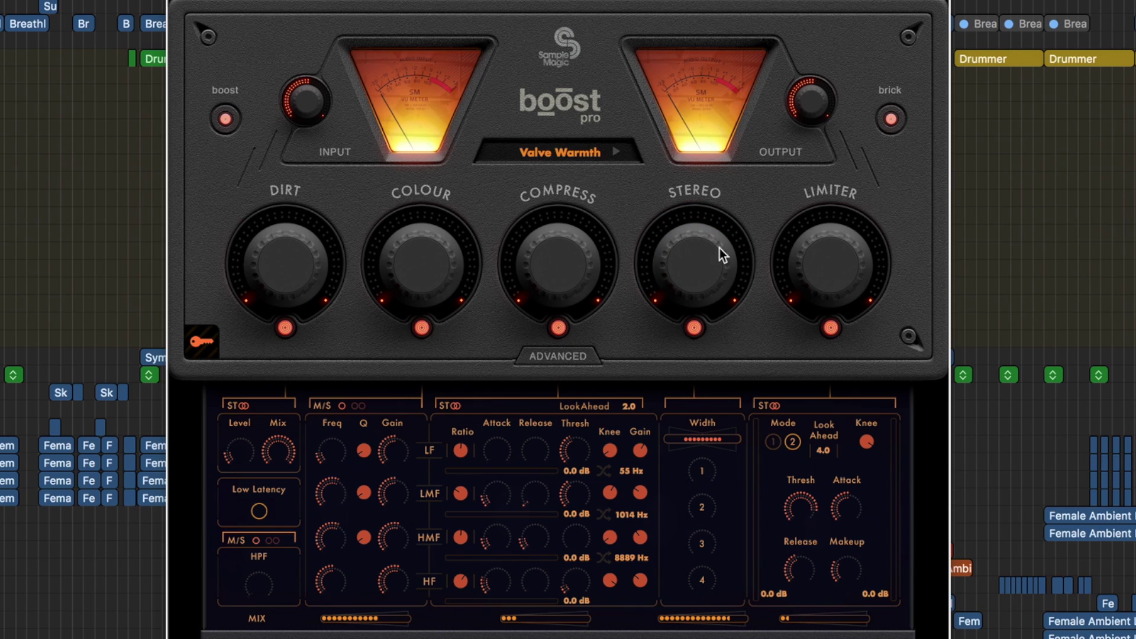
- Set the Stereo stage's Width to maximum and its main amount to about 83.5
left_click_drag(697, 282, 694, 77)
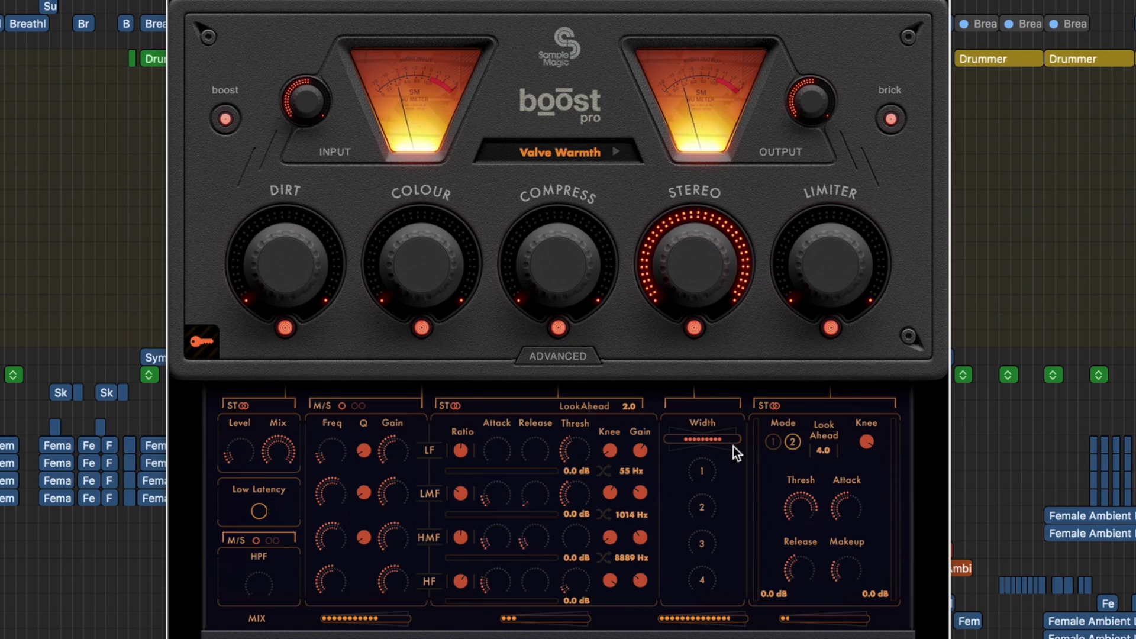
left_click_drag(703, 440, 808, 442)
left_click_drag(701, 246, 713, 284)
mouse_move(711, 510)
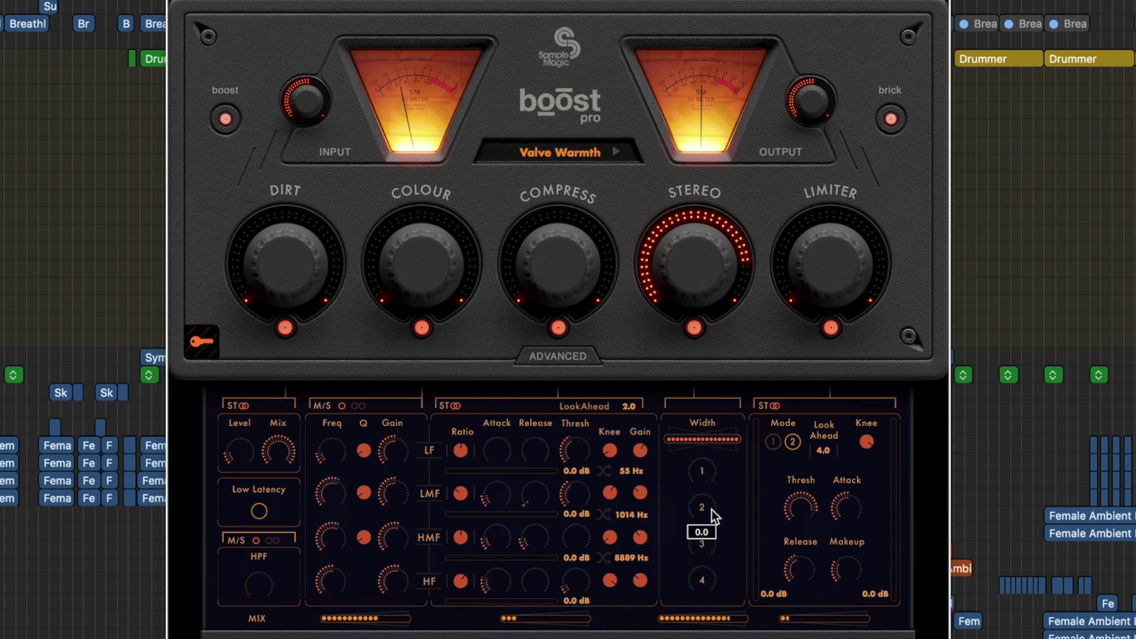
left_click(703, 622)
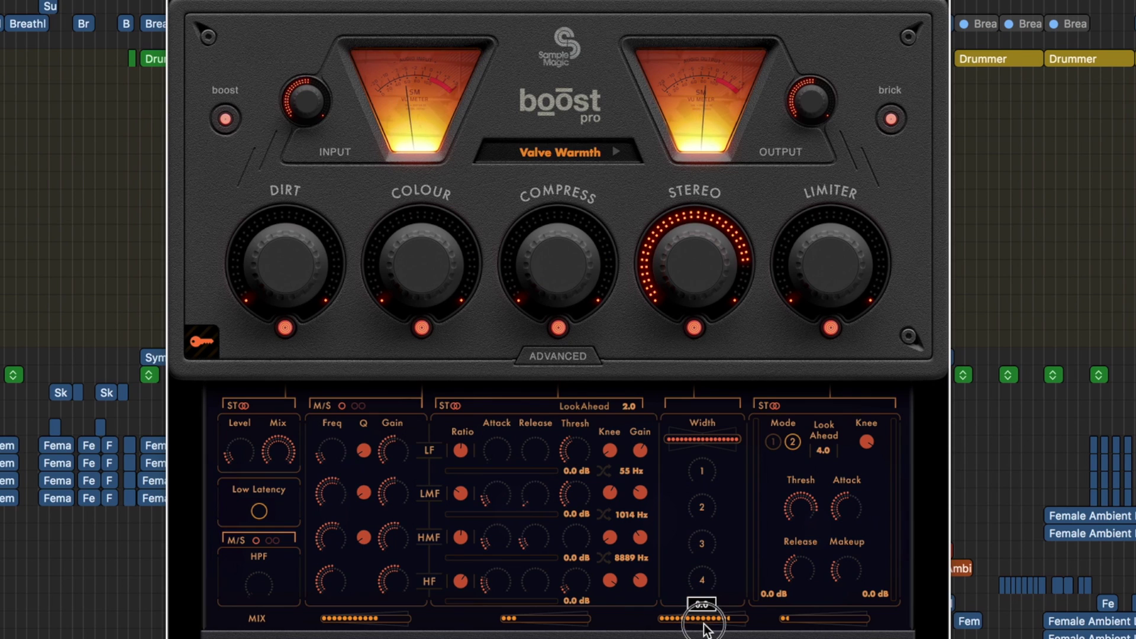
- Raise the widths of Stereo bands 1, 2 and 3 while readjusting the main Stereo amount
left_click_drag(700, 515, 710, 355)
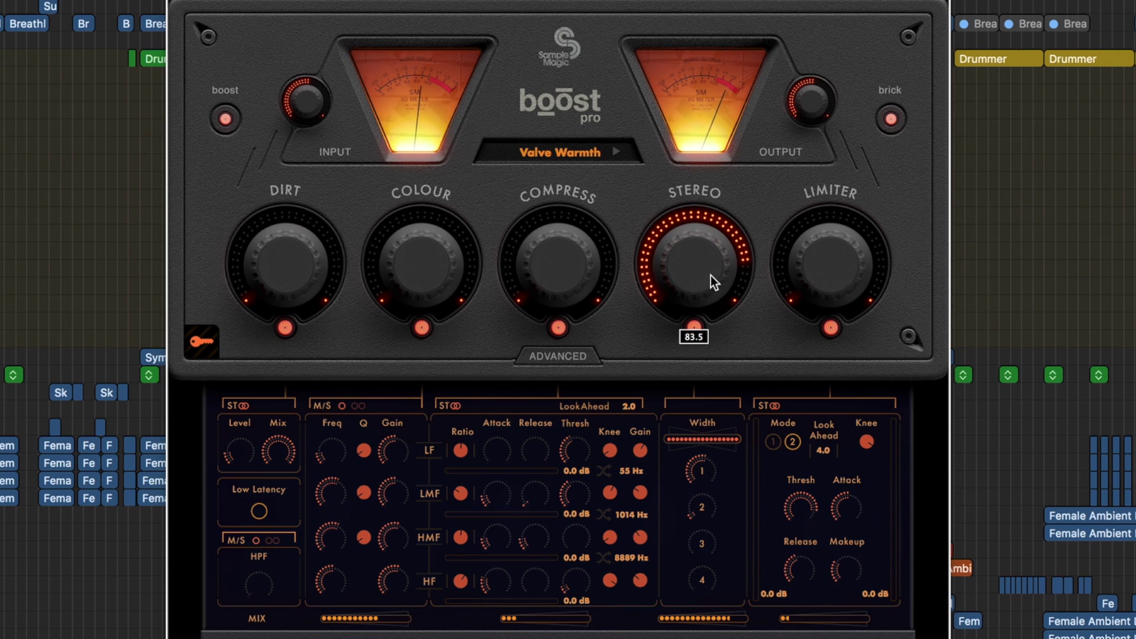
left_click_drag(711, 275, 714, 339)
left_click_drag(707, 538, 722, 520)
left_click_drag(711, 434, 719, 388)
left_click_drag(695, 284, 700, 239)
- Lower the Stereo stage's mix level and reduce the width of band 2 to near minimum
left_click_drag(725, 618, 687, 630)
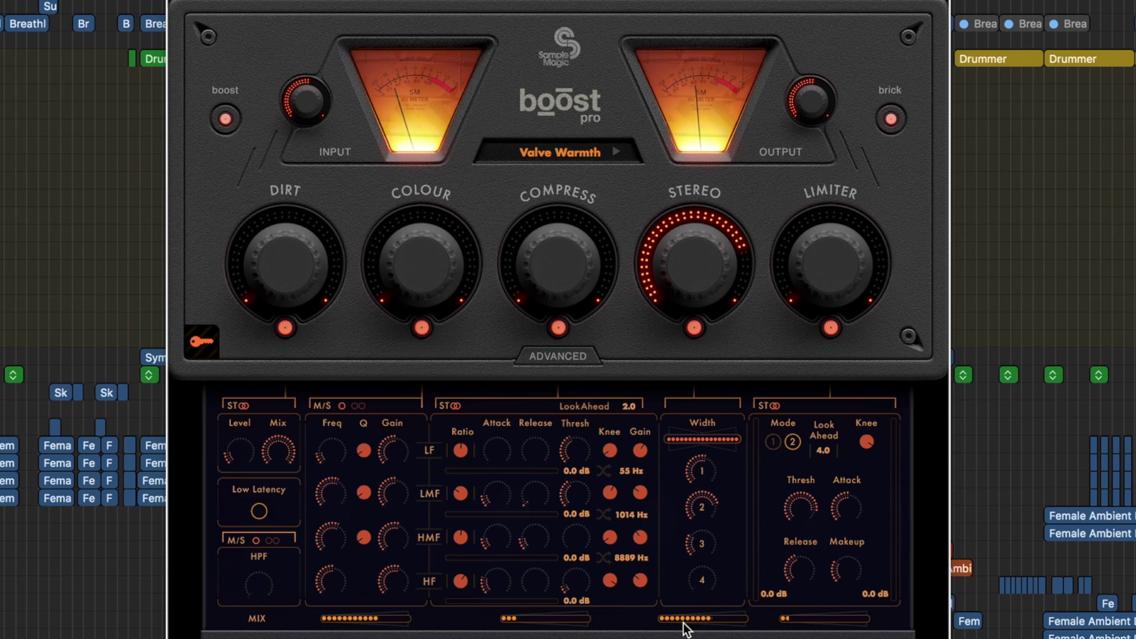
mouse_move(700, 501)
left_click_drag(703, 568, 701, 636)
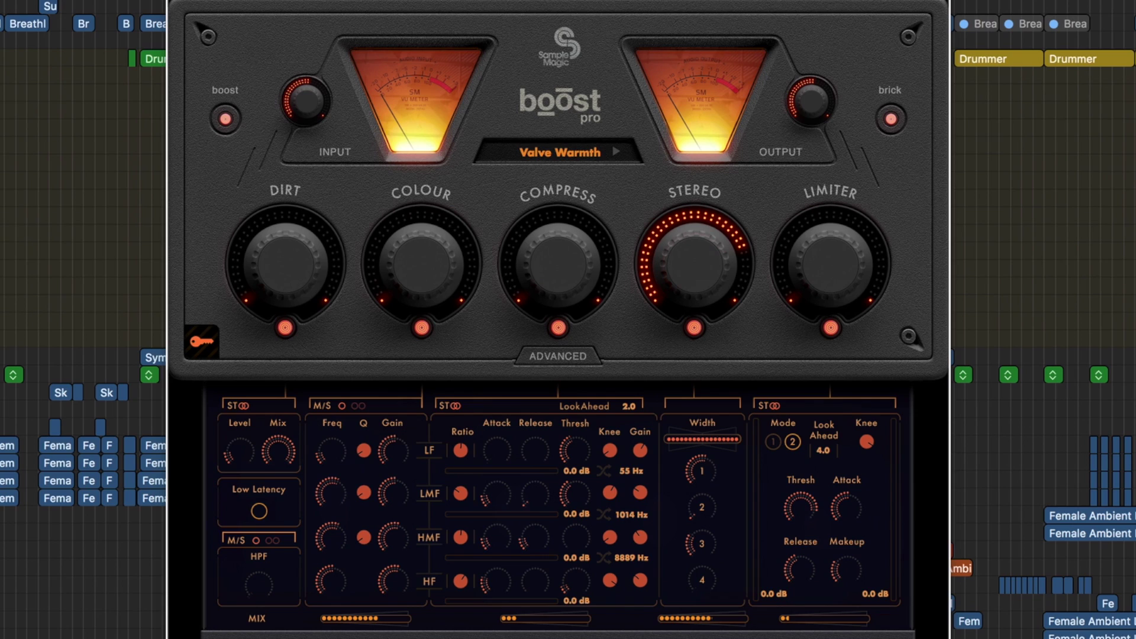
- Narrow the overall Stereo Width and set bands 1 and 2 to minimum width, band 3 lower and band 4 near maximum
left_click_drag(729, 448, 612, 454)
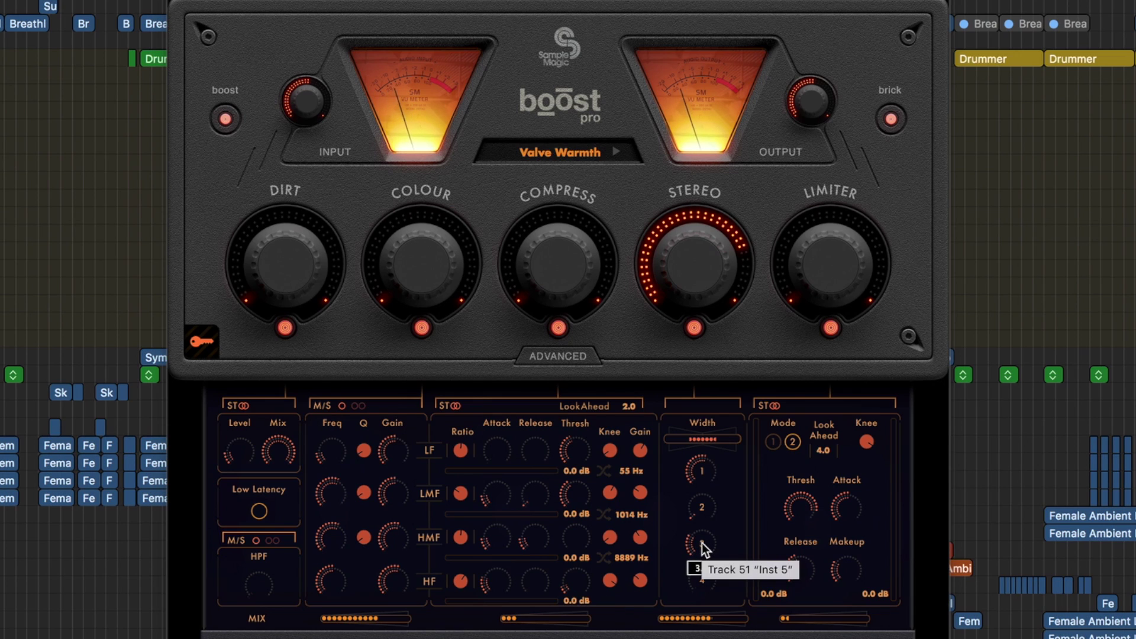
left_click_drag(709, 471, 733, 482)
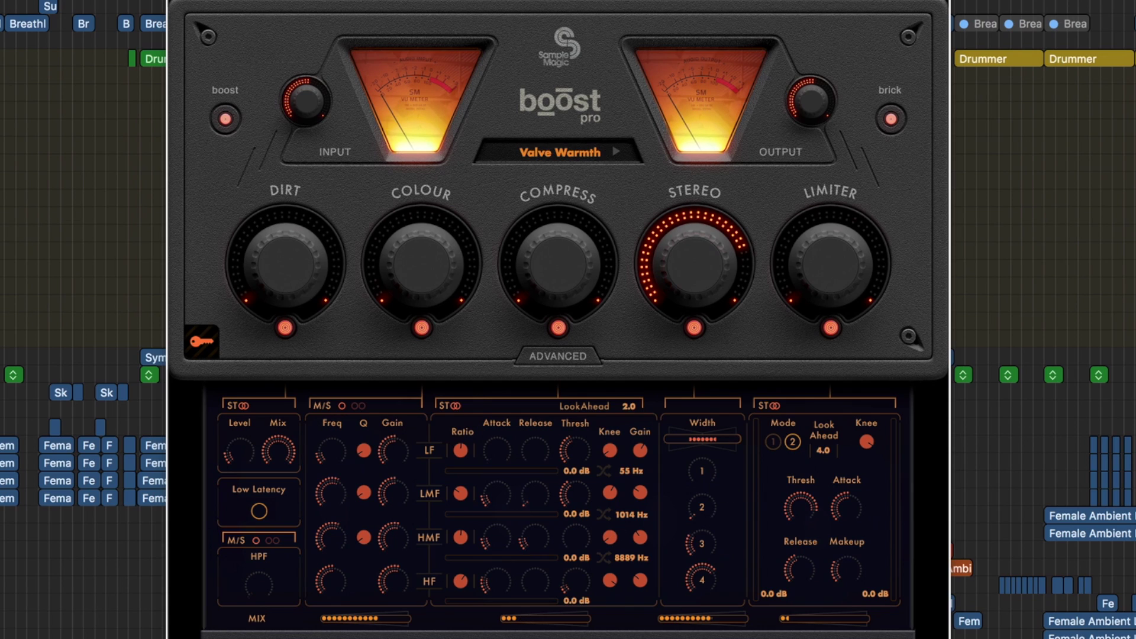
left_click_drag(707, 477, 723, 526)
left_click_drag(709, 439, 722, 442)
left_click_drag(704, 566, 701, 530)
- Raise the Compress and Dirt amounts in Boost Pro and set the Colour amount to 70.5
left_click_drag(566, 289, 574, 126)
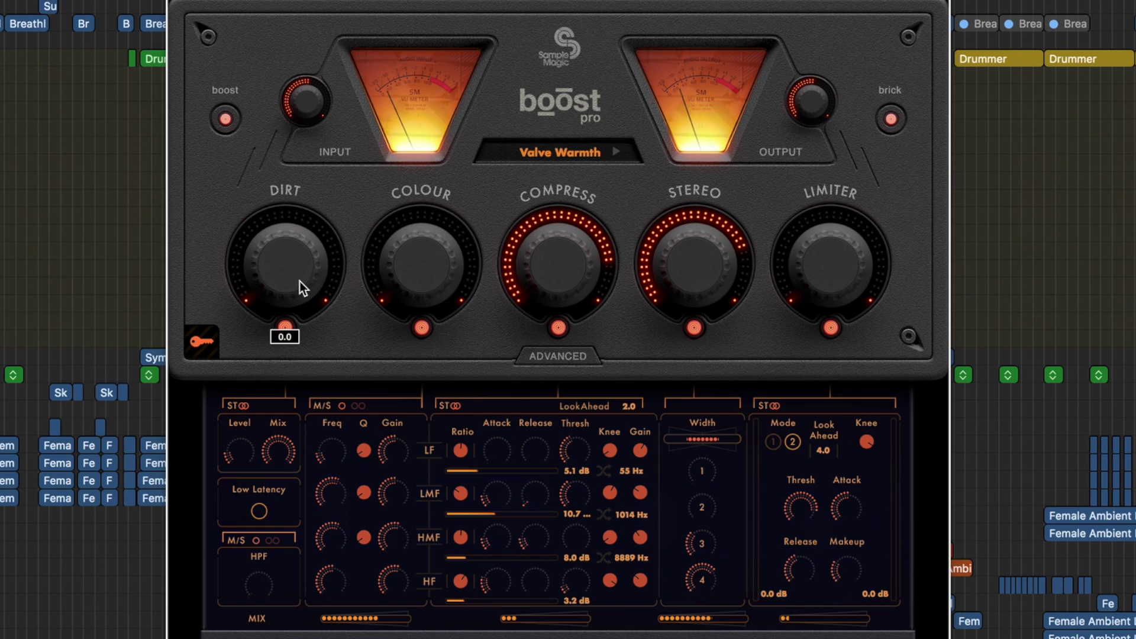
left_click_drag(297, 281, 300, 208)
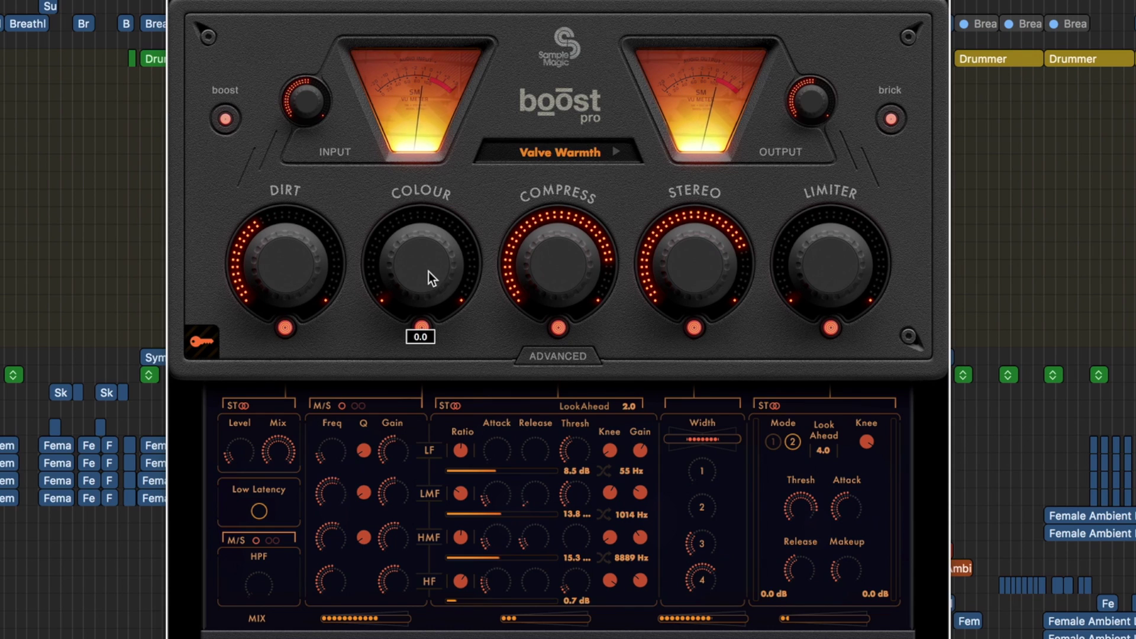
left_click_drag(427, 220, 431, 113)
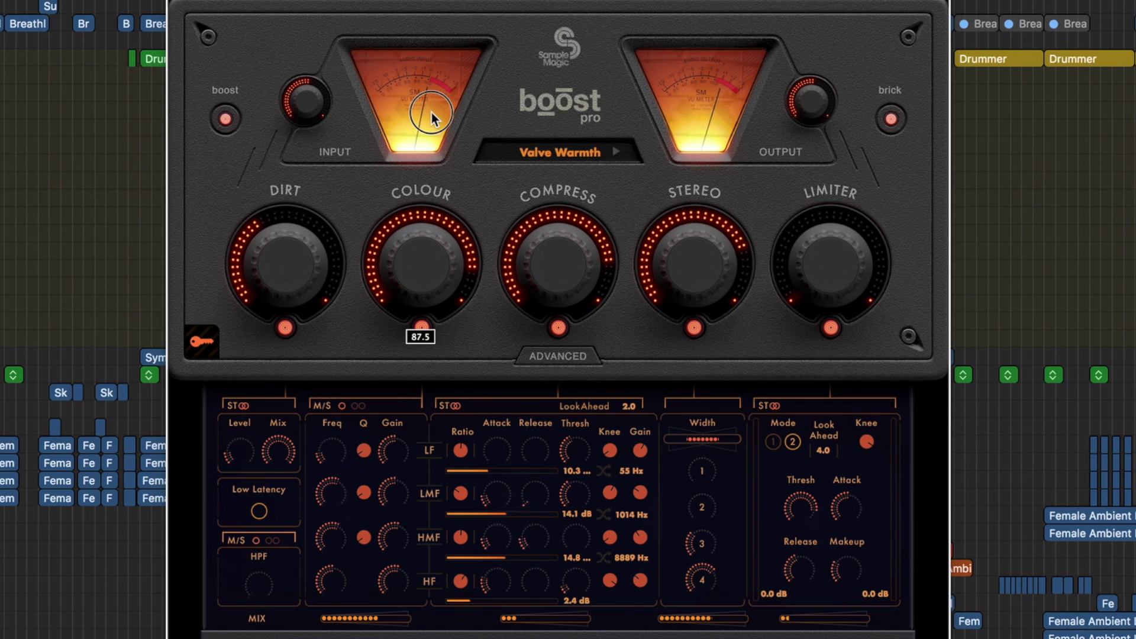
left_click_drag(469, 158, 461, 186)
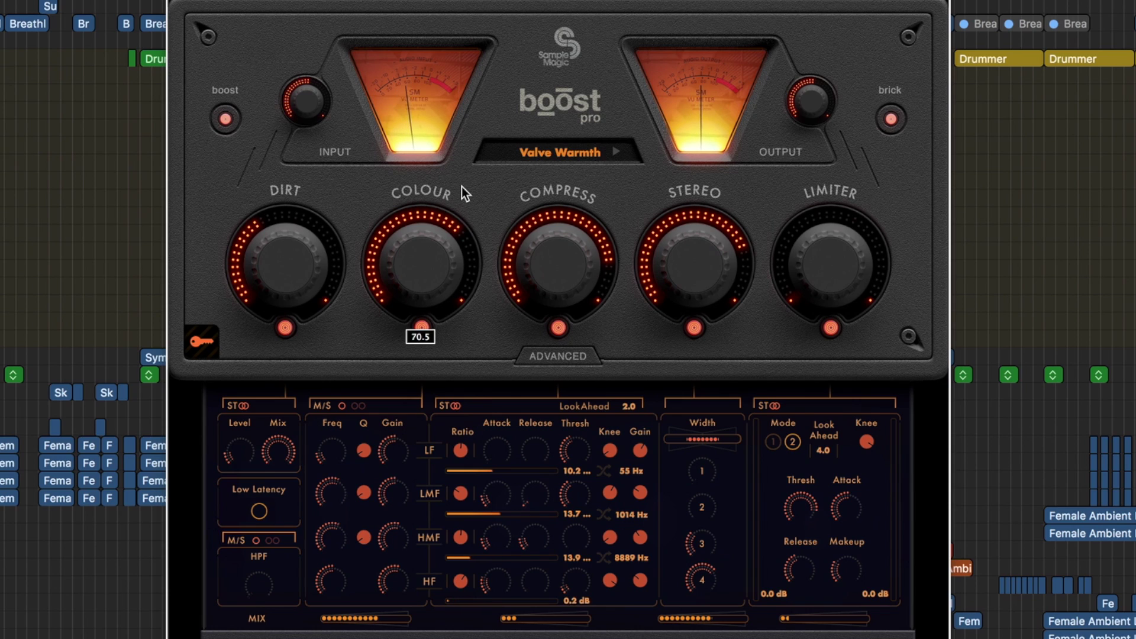
mouse_move(397, 461)
left_click_drag(396, 460, 403, 430)
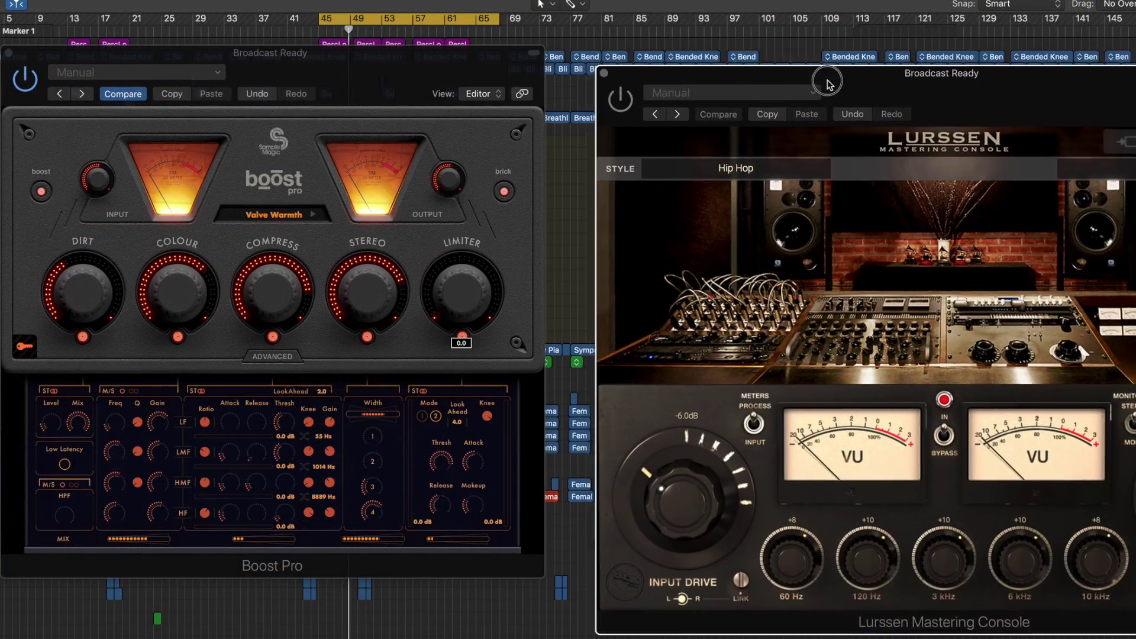
- Place the Lurssen Mastering Console window beside Boost Pro and try its Push at +76% before reducing it to a low amount
left_click_drag(827, 83, 767, 26)
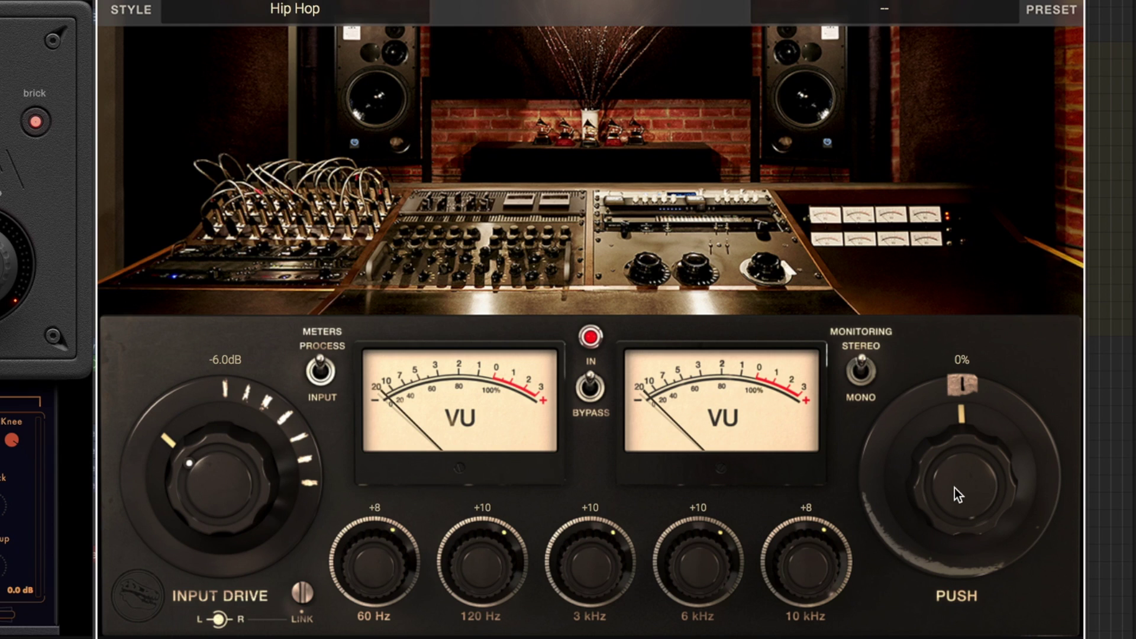
left_click(968, 495)
left_click_drag(968, 496, 966, 405)
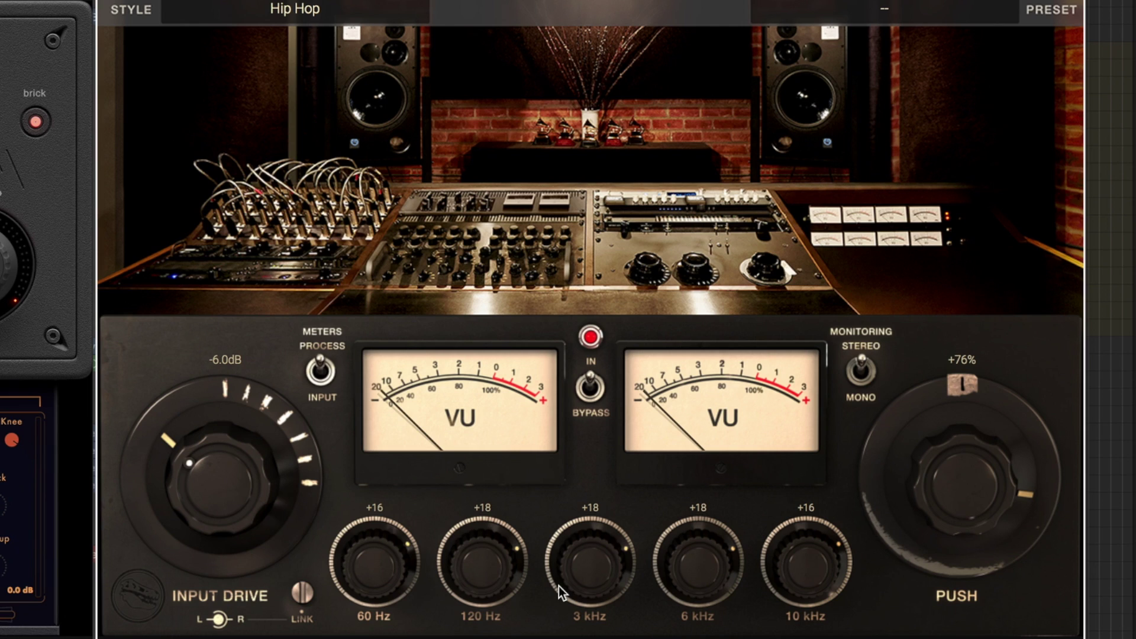
left_click_drag(558, 586, 558, 598)
left_click_drag(967, 494, 953, 541)
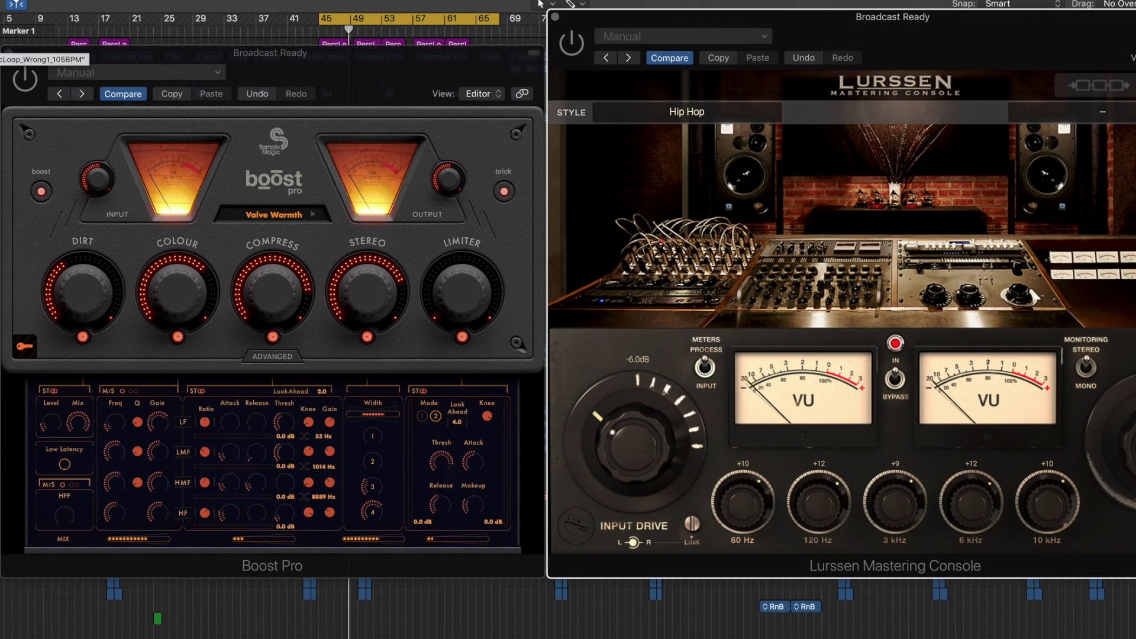
- Change the Lurssen Mastering Console style to EDM (Warmer)
mouse_move(188, 305)
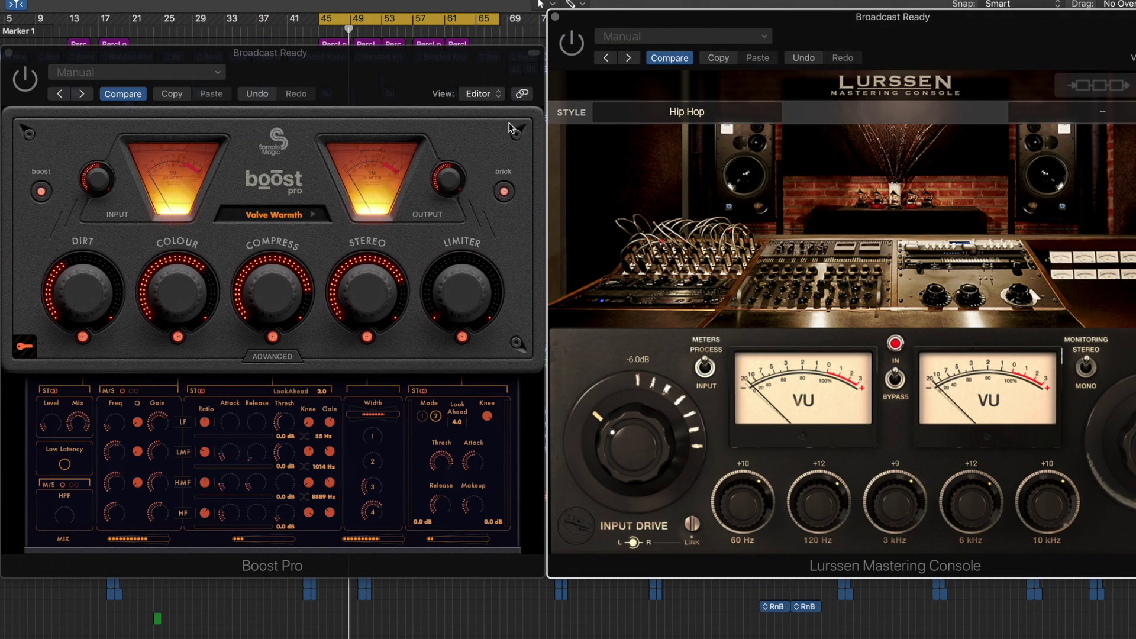
left_click(664, 111)
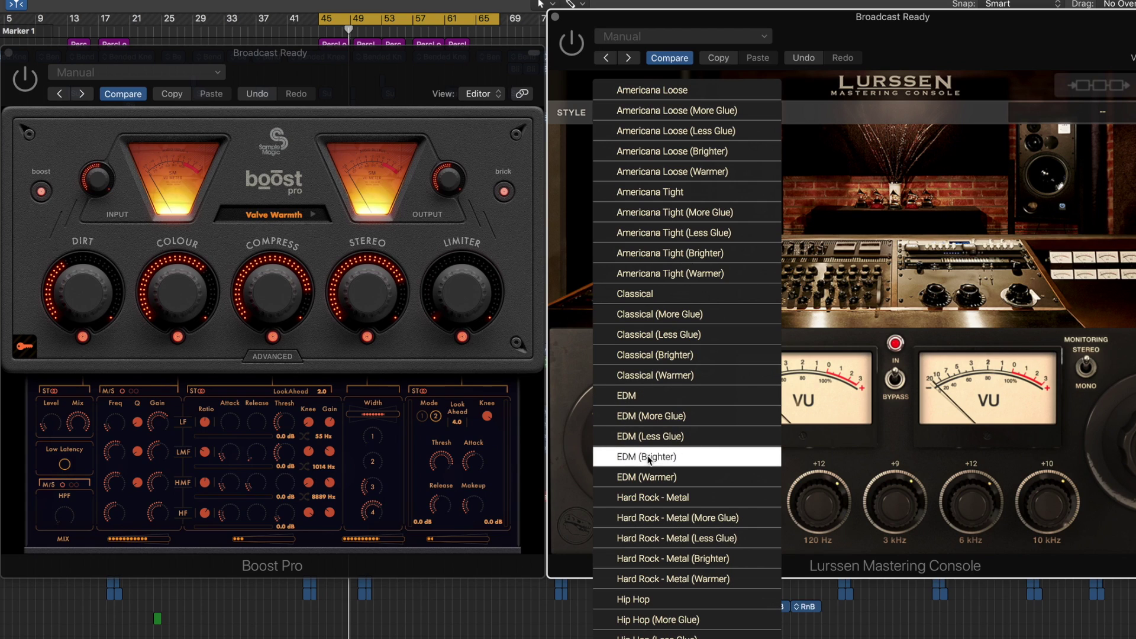
left_click(702, 482)
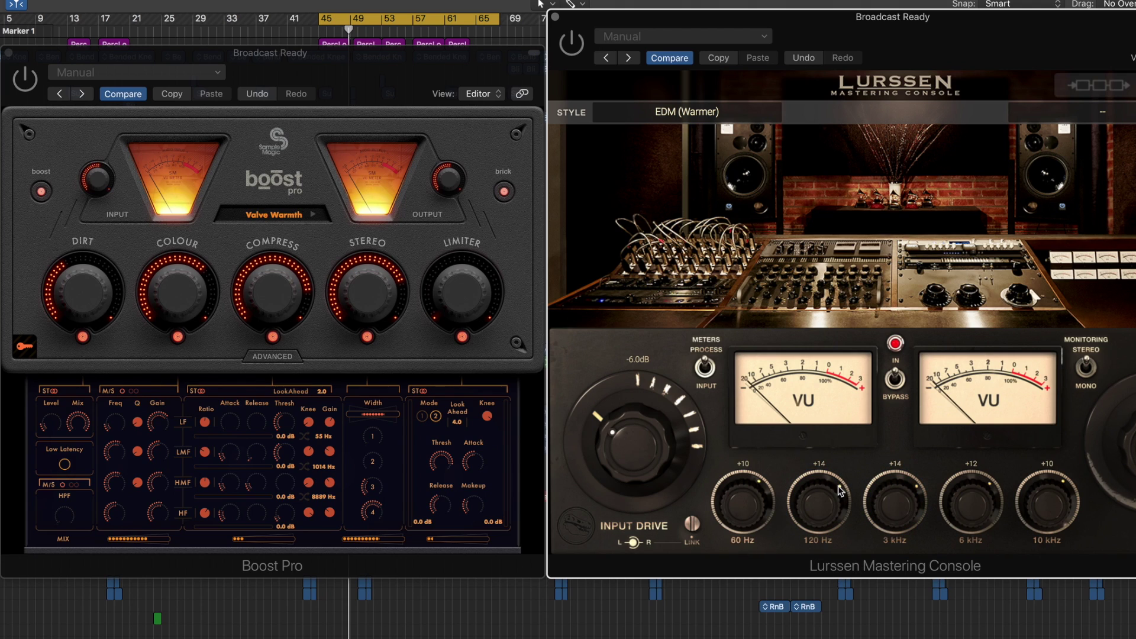
- Show the Lurssen processing chain and examine its Tube Equalizer and Solid State Equalizer modules
left_click(1102, 87)
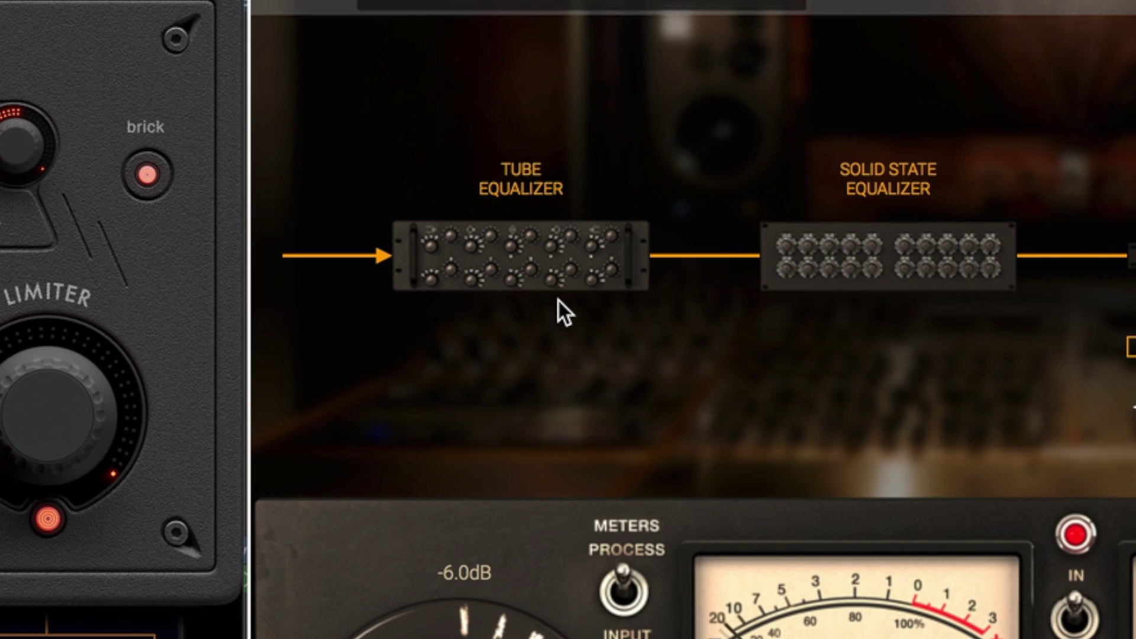
left_click(556, 267)
left_click(882, 272)
left_click(876, 263)
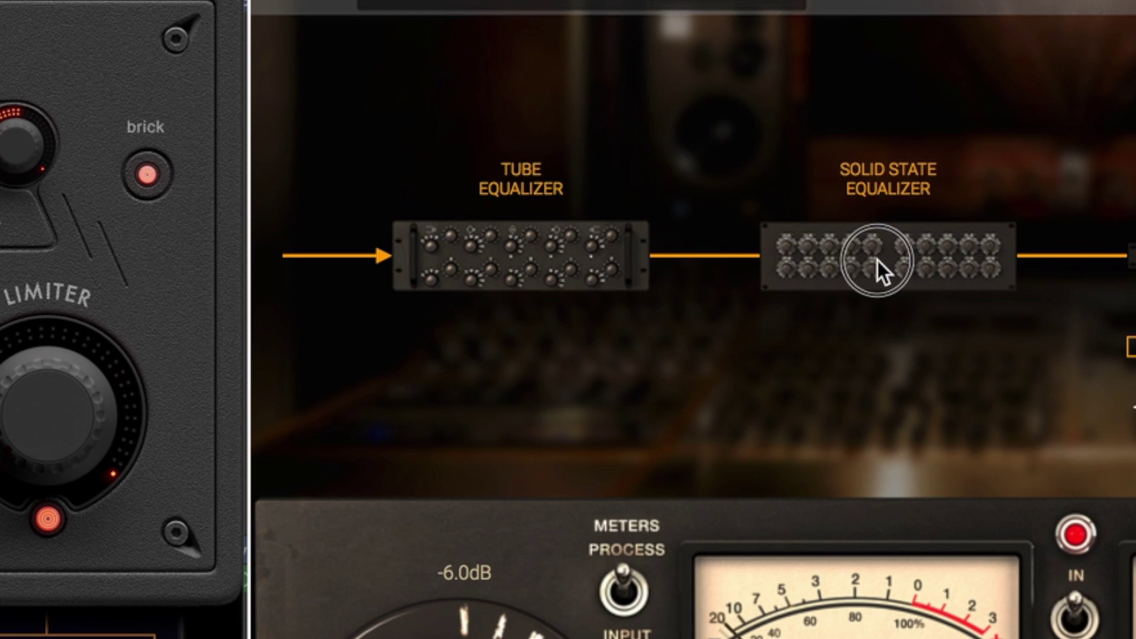
left_click(535, 257)
left_click(507, 258)
left_click(887, 233)
left_click(602, 204)
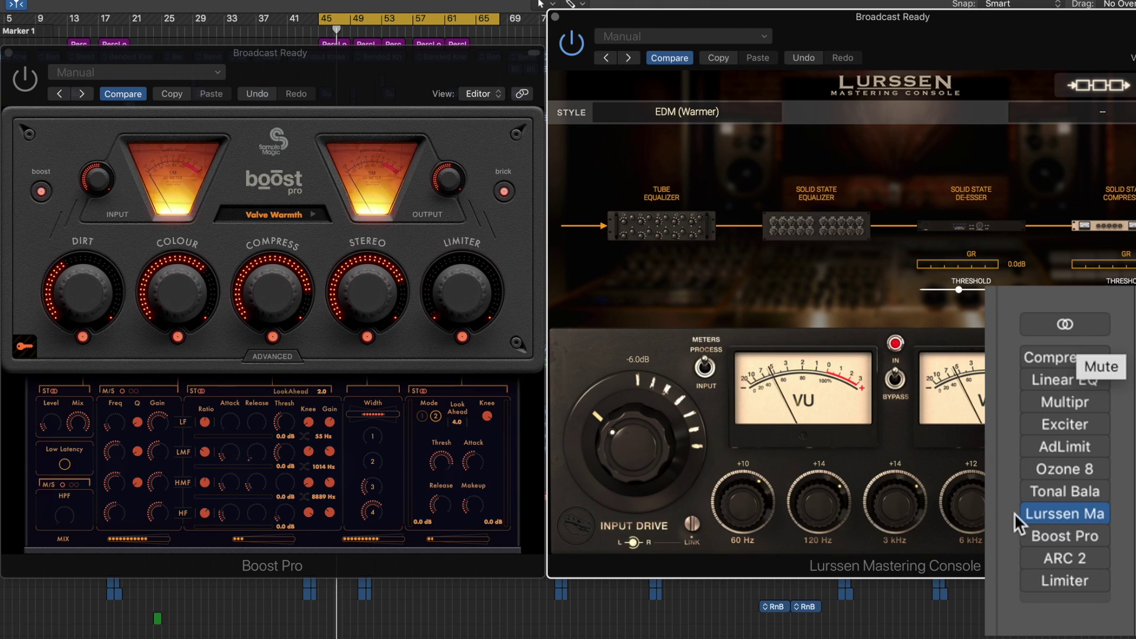
- Compare Boost Pro with Lurssen by alternating which is active, and set the Lurssen Input Drive to -4.5 dB
left_click(1030, 533)
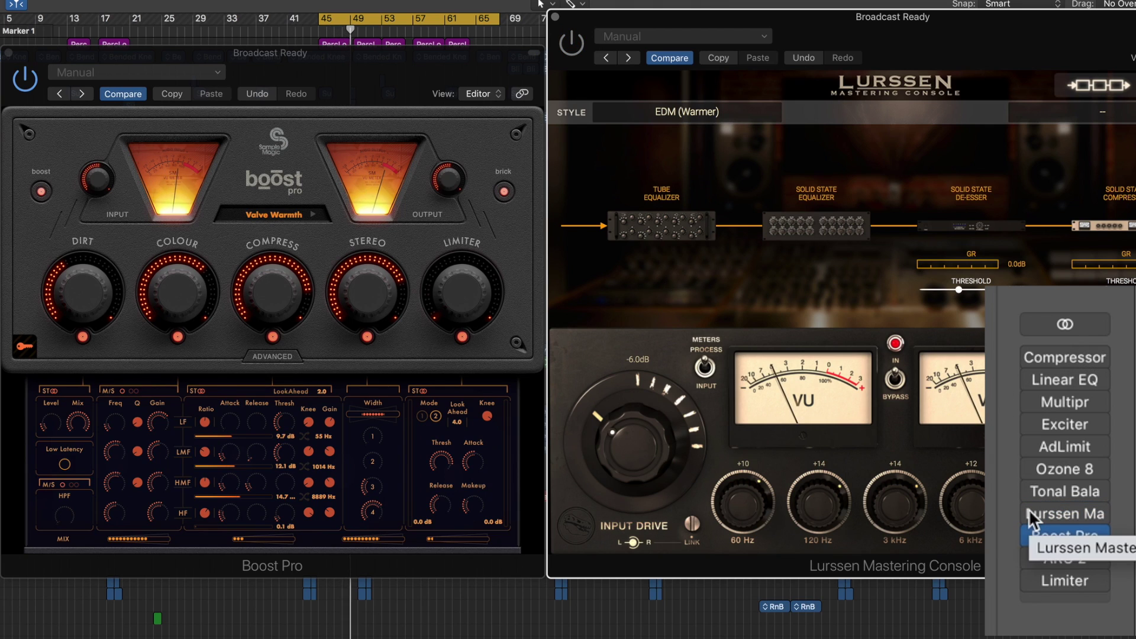
left_click(1031, 515)
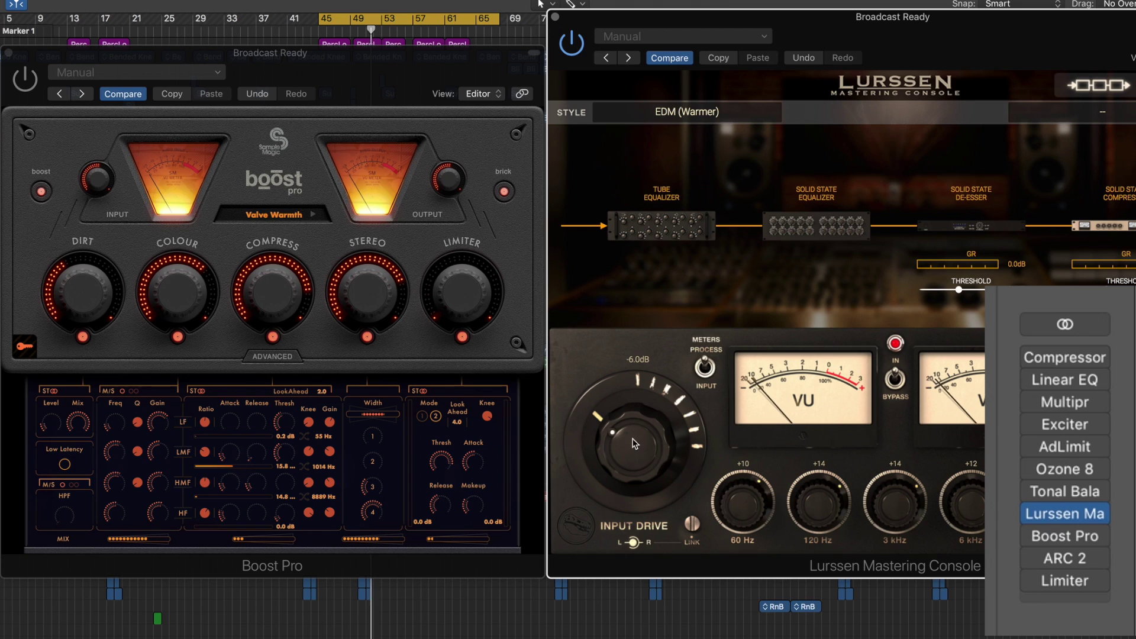
left_click_drag(634, 444, 639, 445)
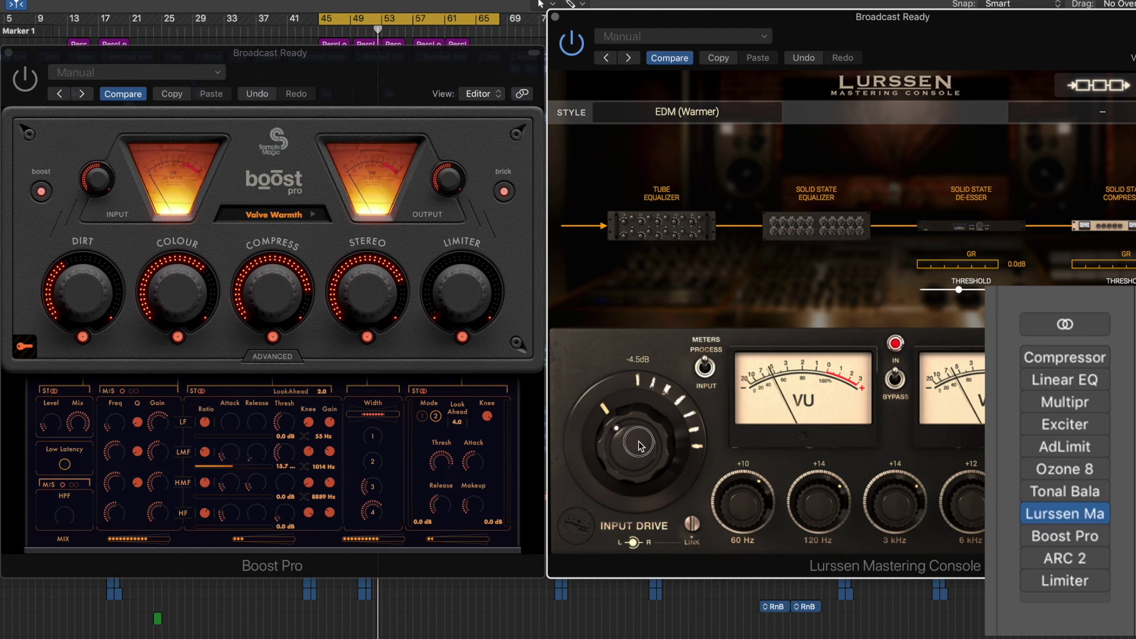
- Swap to Boost Pro and back to Lurssen to compare loudness, and set the Lurssen Input Drive to -3.4 dB
left_click(1029, 502)
left_click_drag(1028, 503, 1029, 531)
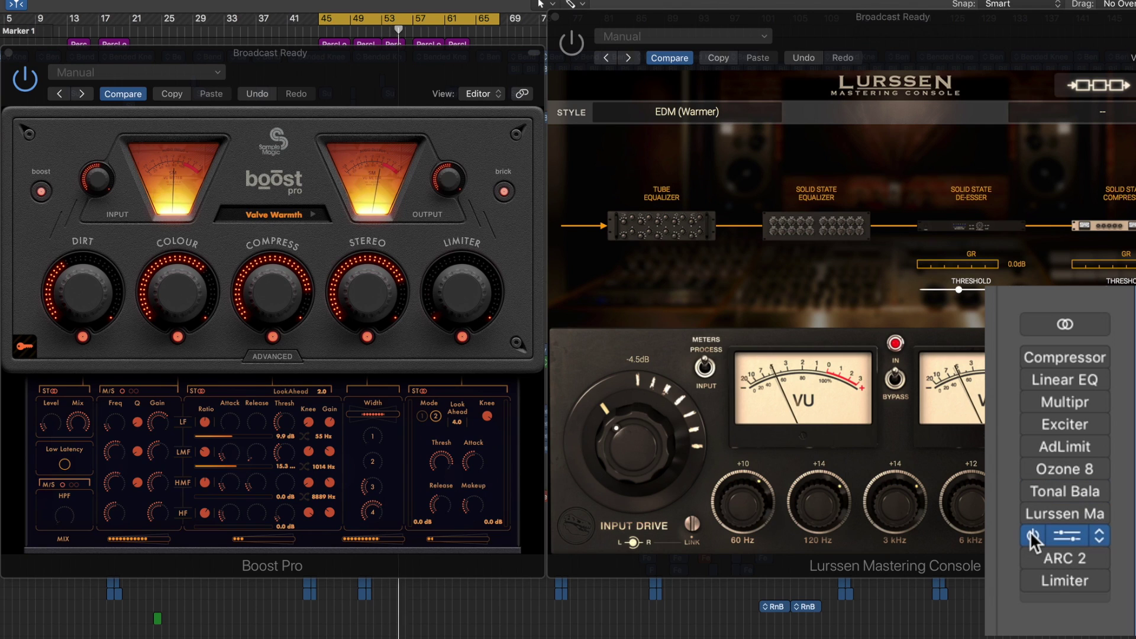
mouse_move(1027, 513)
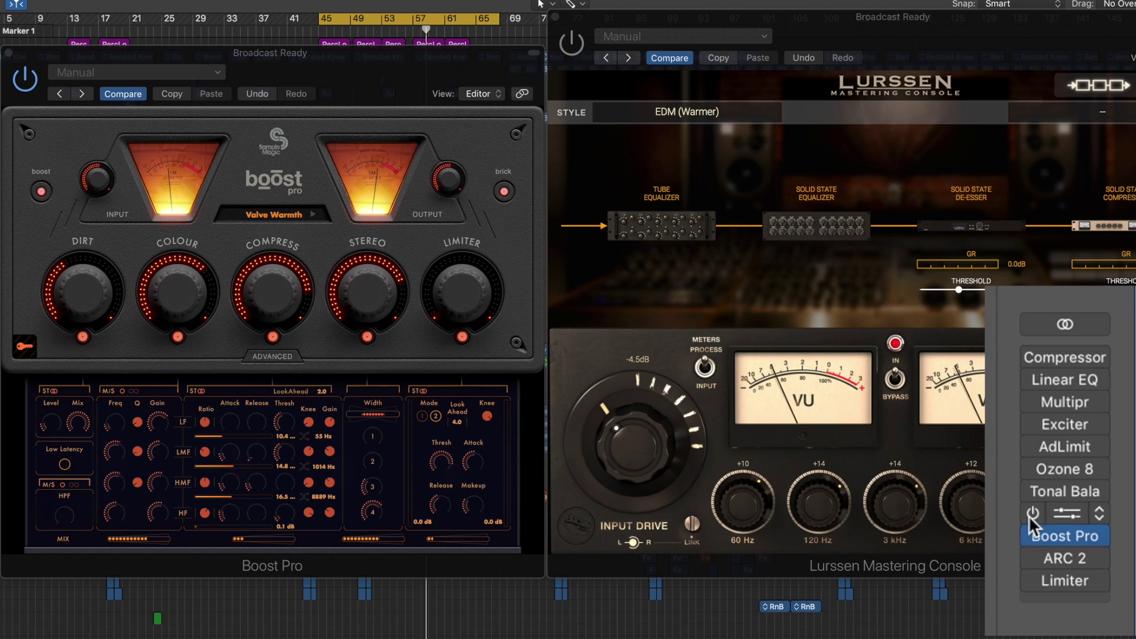
left_click(1029, 515)
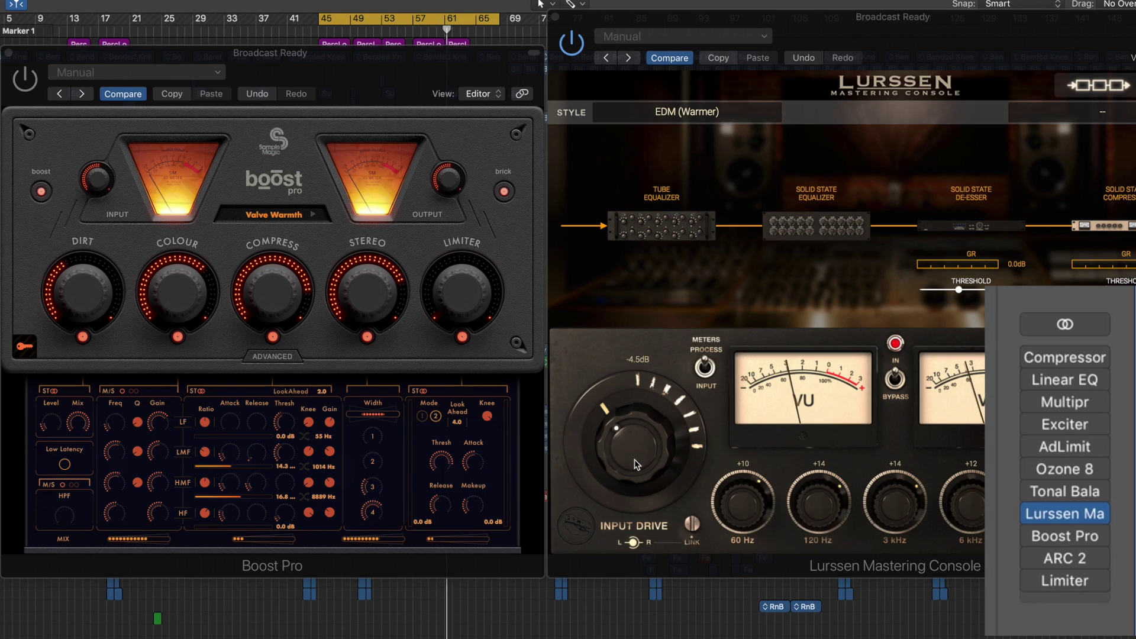
left_click_drag(636, 463, 636, 459)
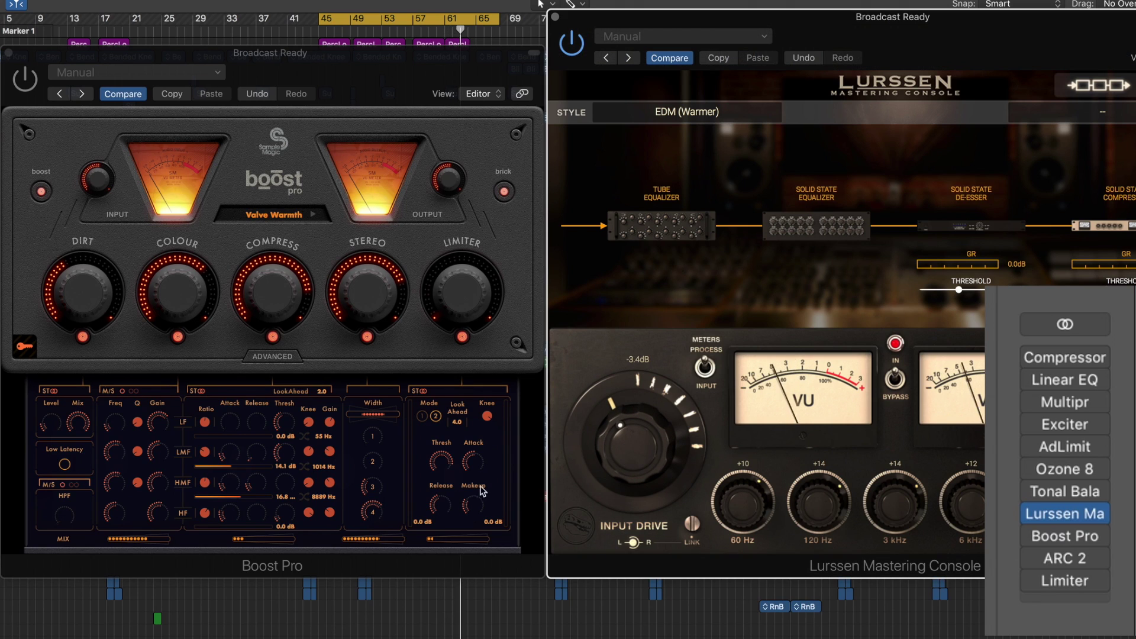
- Alternate Boost Pro and Lurssen during playback to compare their sound, finishing with Lurssen active and Boost Pro bypassed
left_click_drag(1032, 532, 1029, 511)
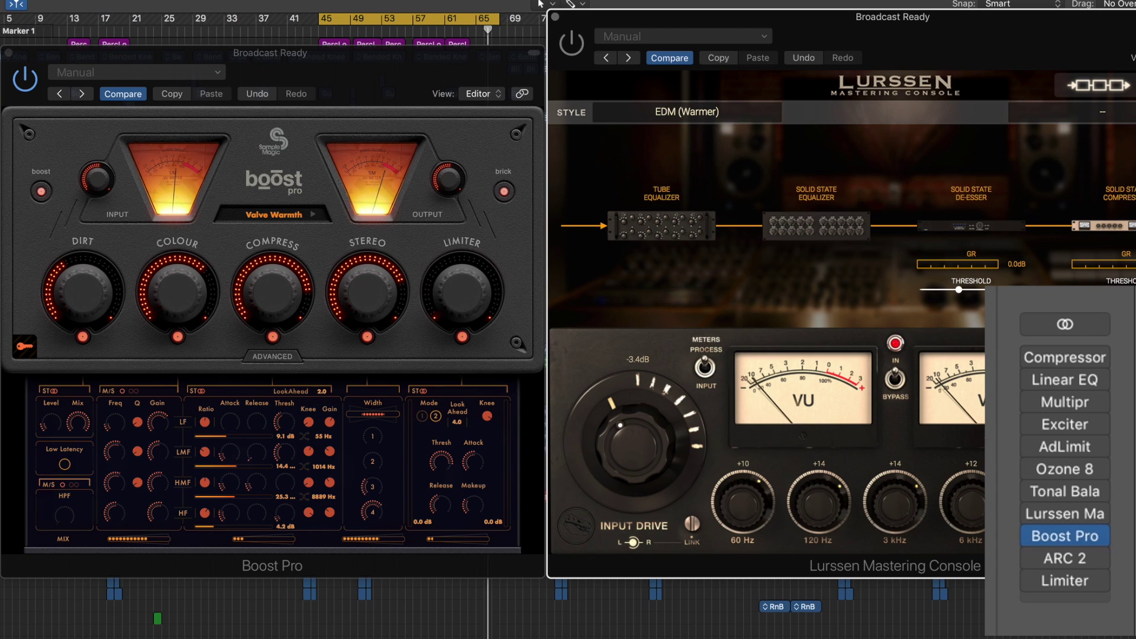
mouse_move(1023, 517)
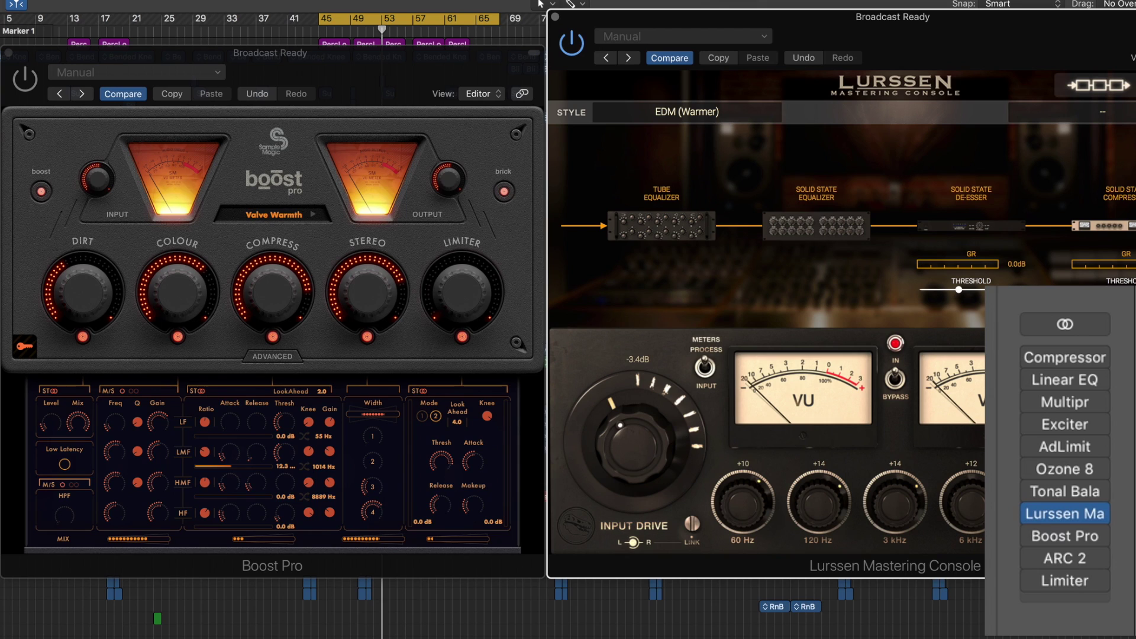
left_click(1029, 514)
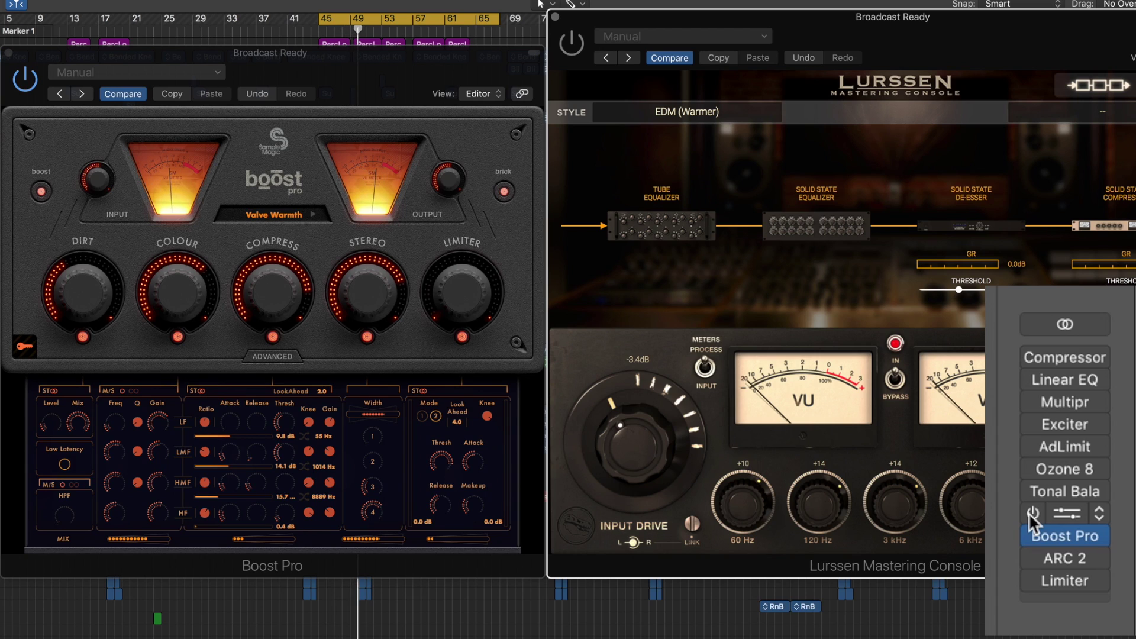
left_click(1028, 512)
left_click(1030, 535)
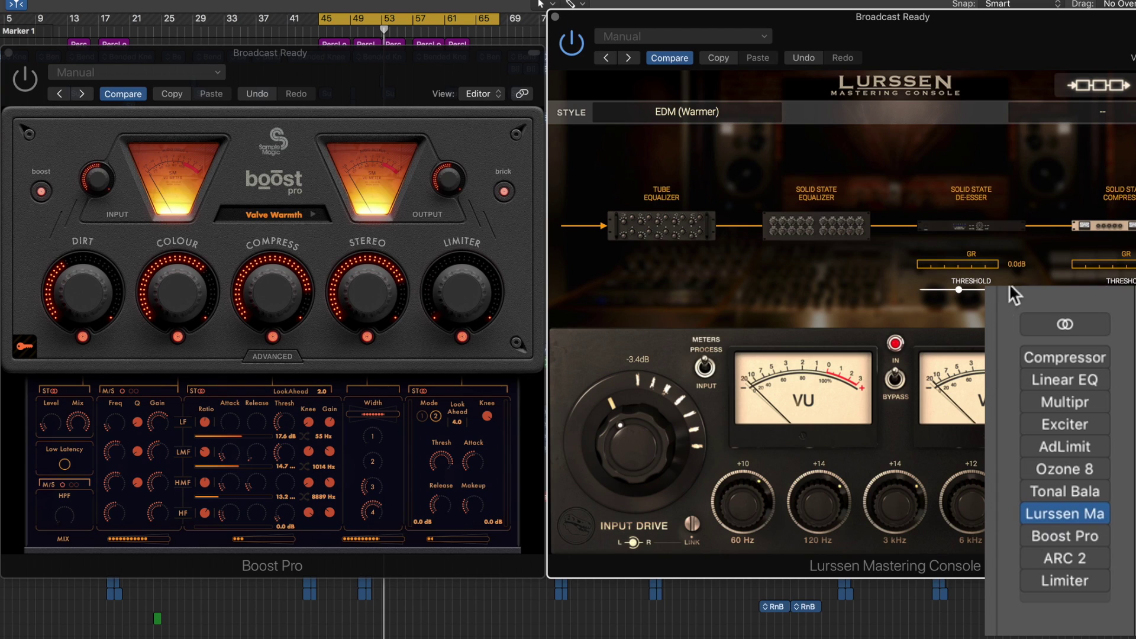
- Turn off the cycle range and compare the two plug-ins over the song's earlier section, finishing with both bypassed
mouse_move(273, 336)
left_click(436, 20)
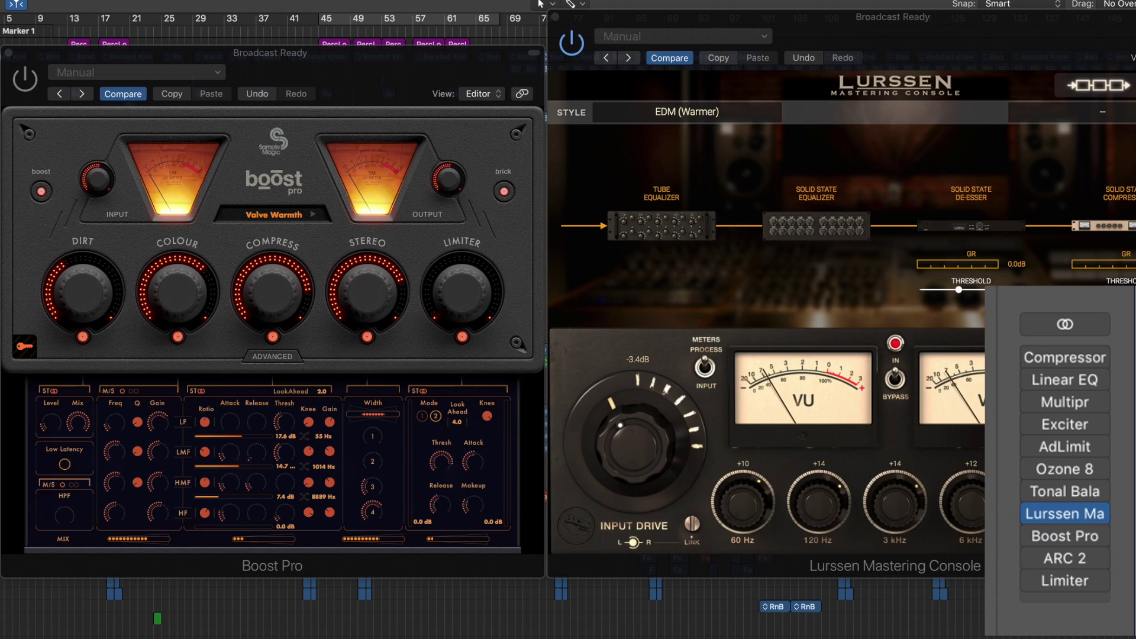
mouse_move(1035, 531)
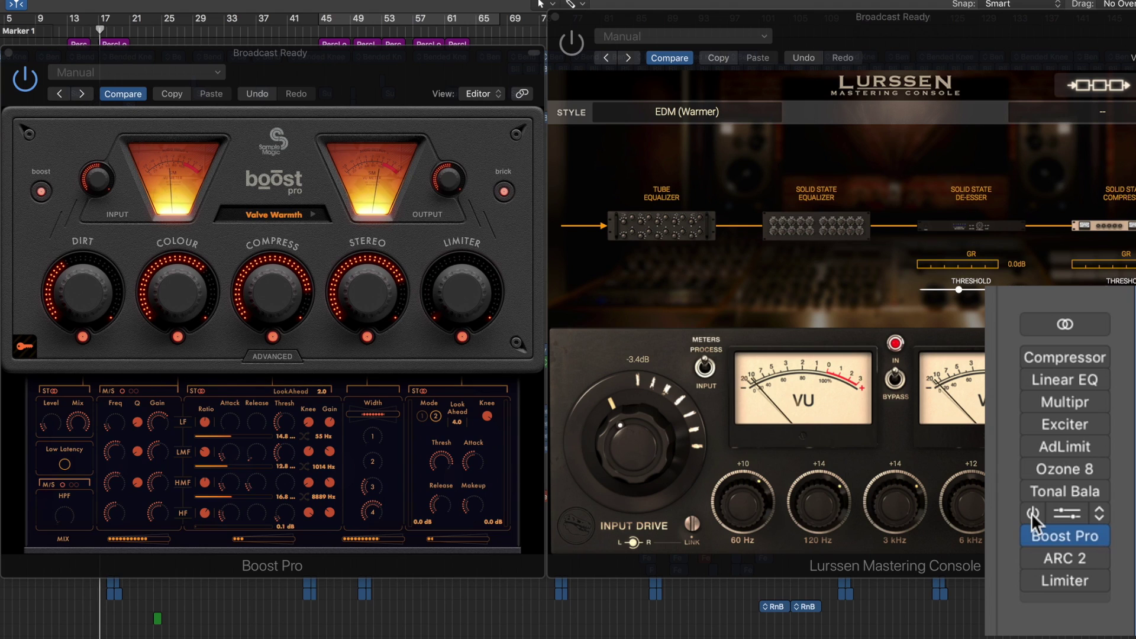
left_click(1031, 513)
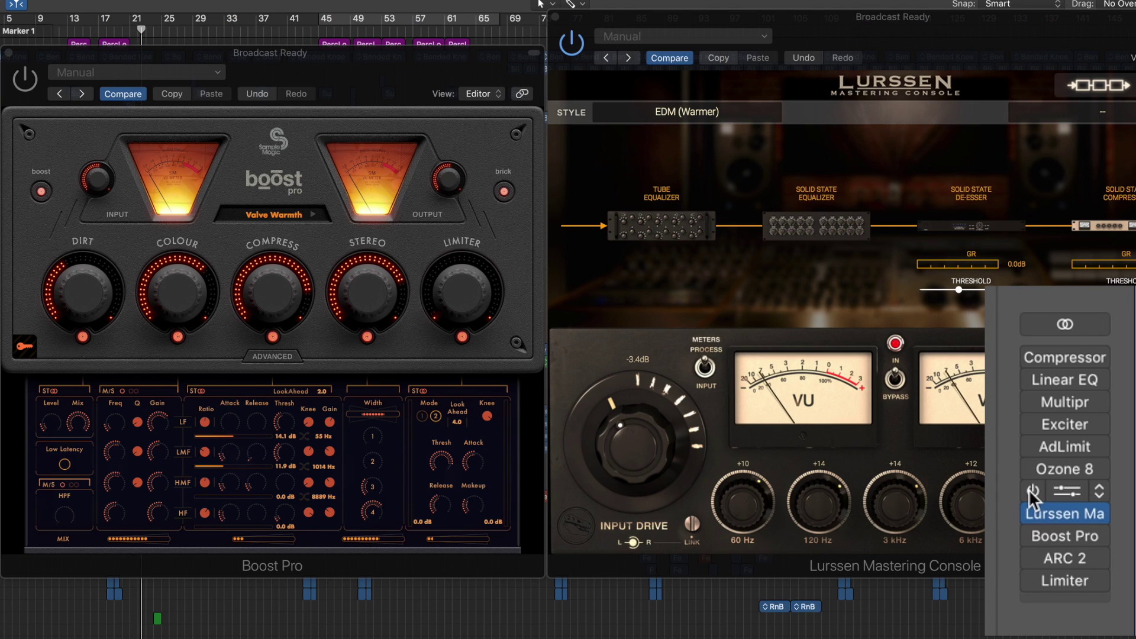
left_click(1028, 533)
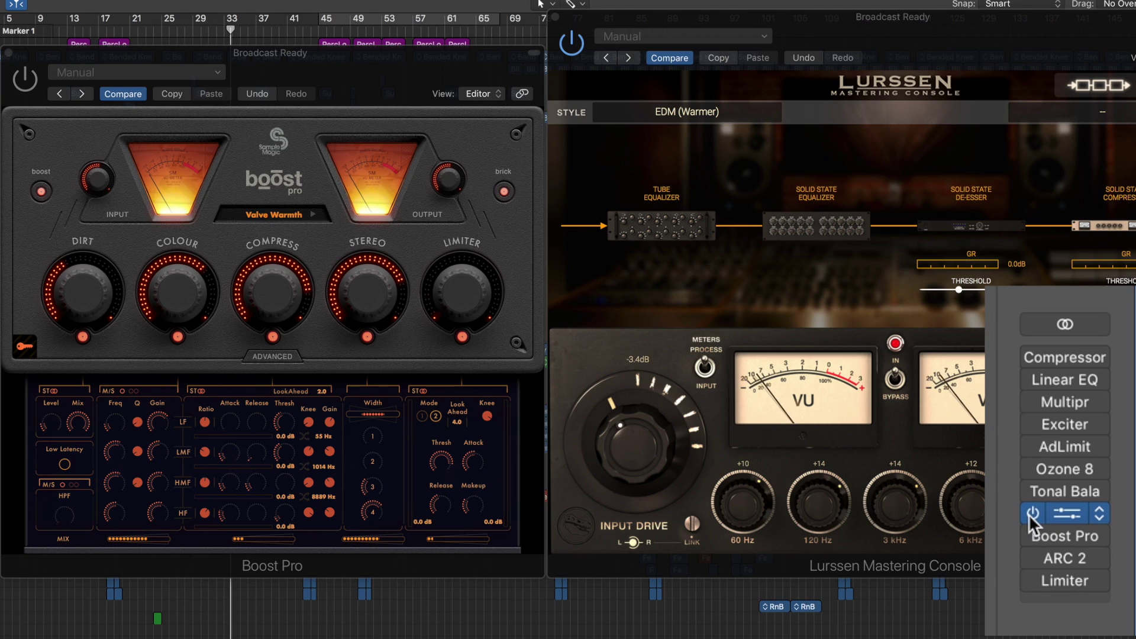
left_click(1031, 513)
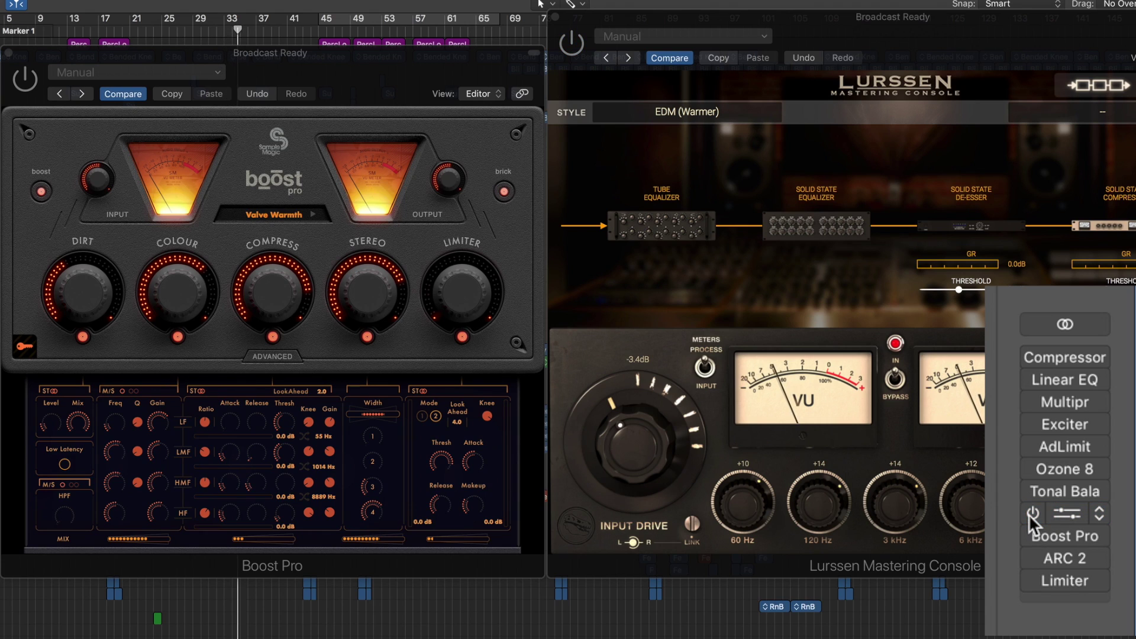